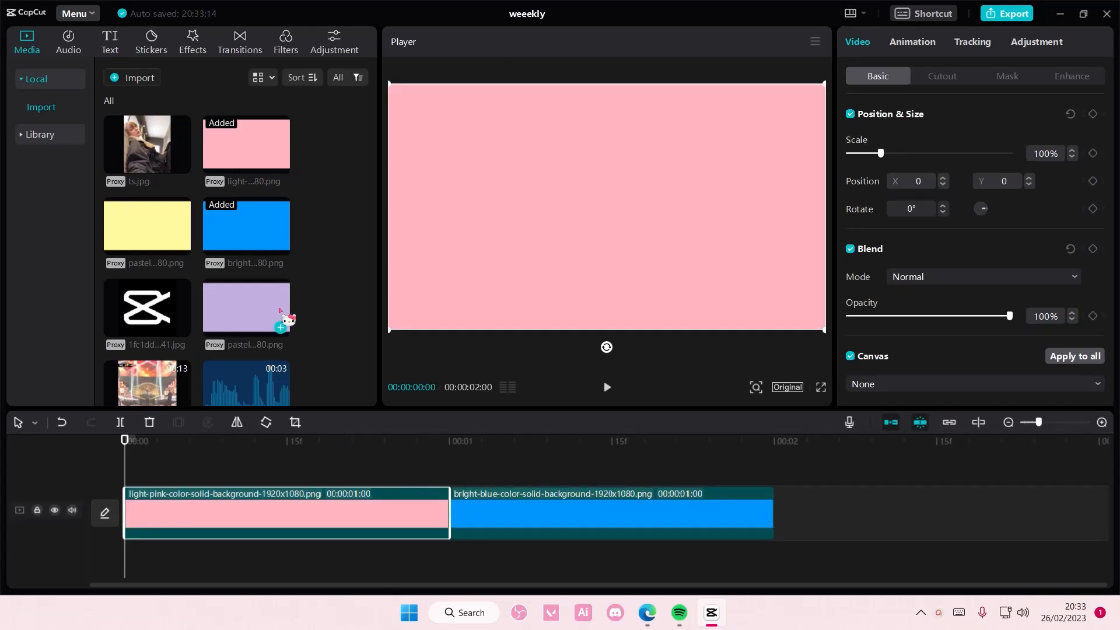
# Step: Add the pastel purple background image to the start of the timeline, before the pink clip
pyautogui.click(280, 327)
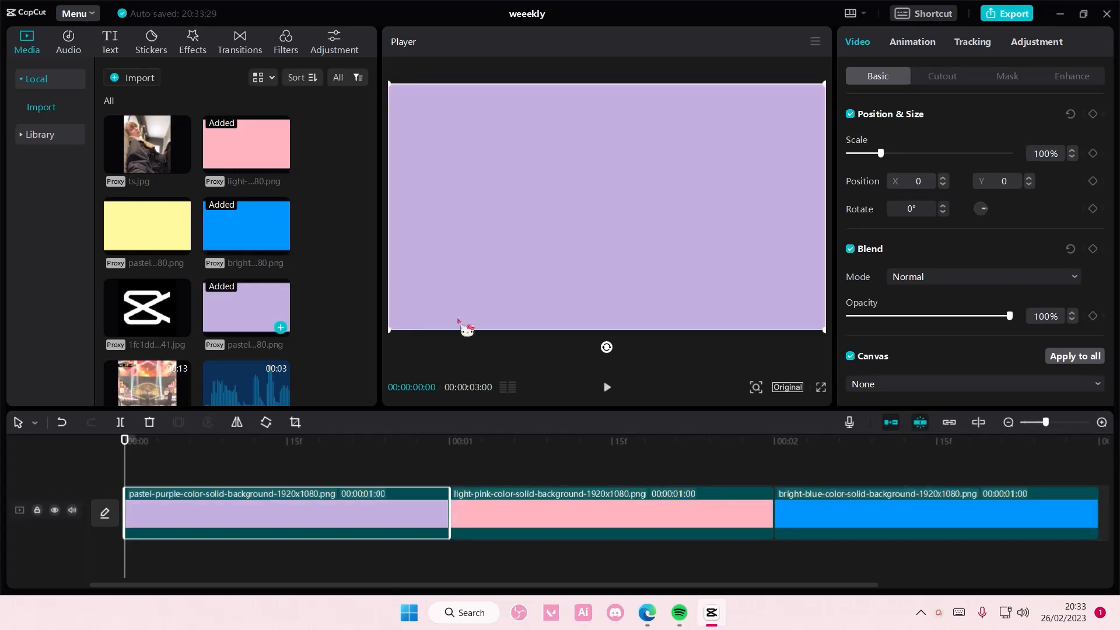
# Step: Set the canvas ratio to 1:1 and enlarge the purple clip to 178% so it fills the square frame
pyautogui.click(787, 387)
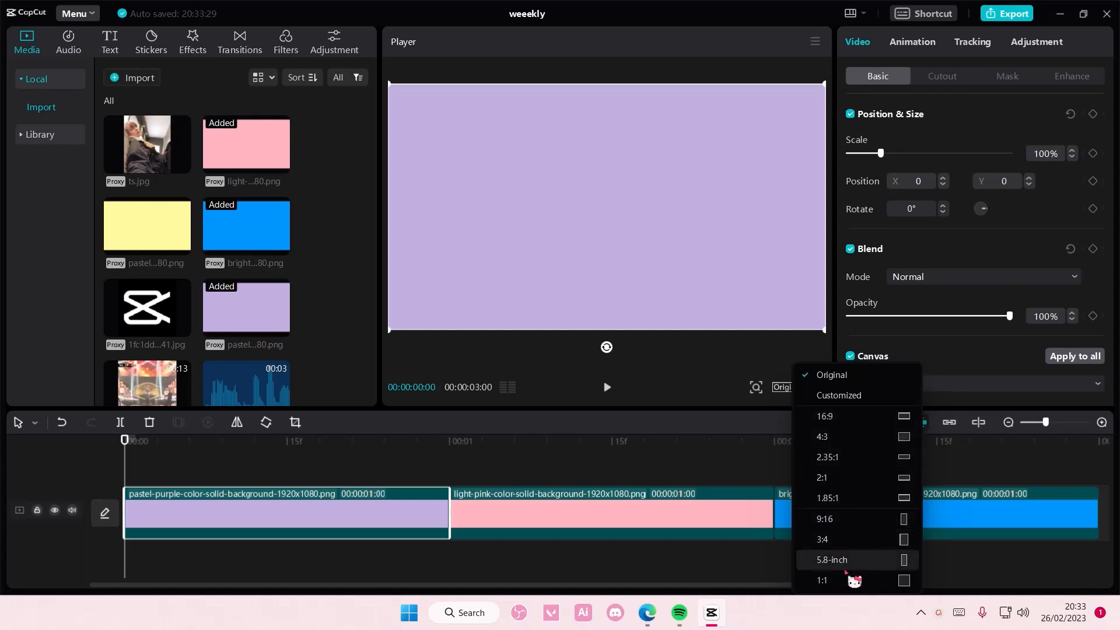
pyautogui.click(852, 580)
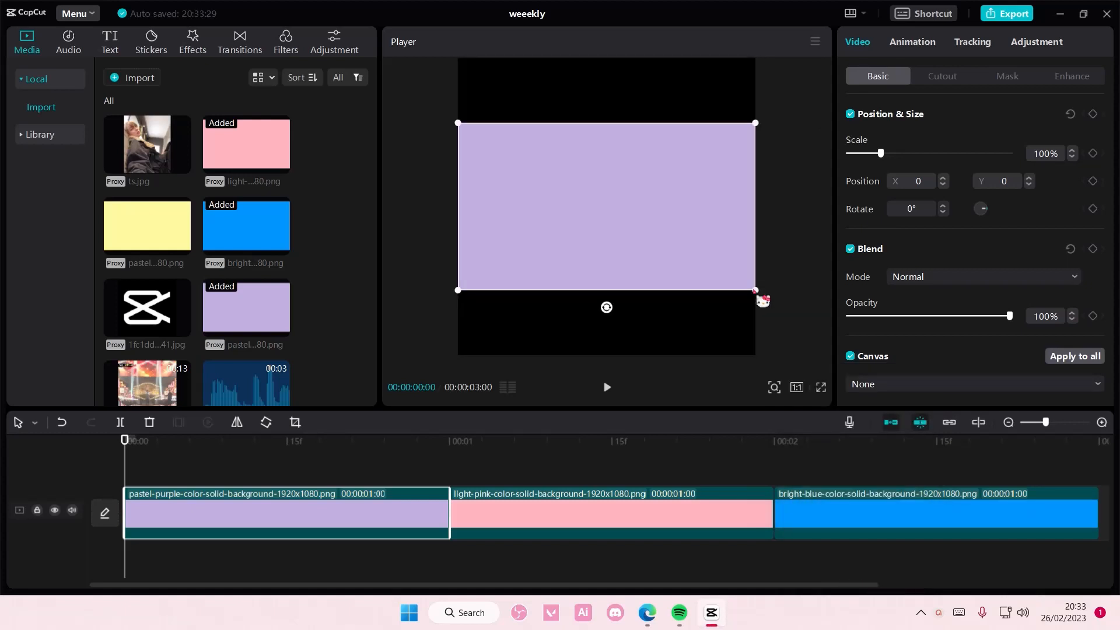
pyautogui.moveTo(756, 291); pyautogui.dragTo(844, 358)
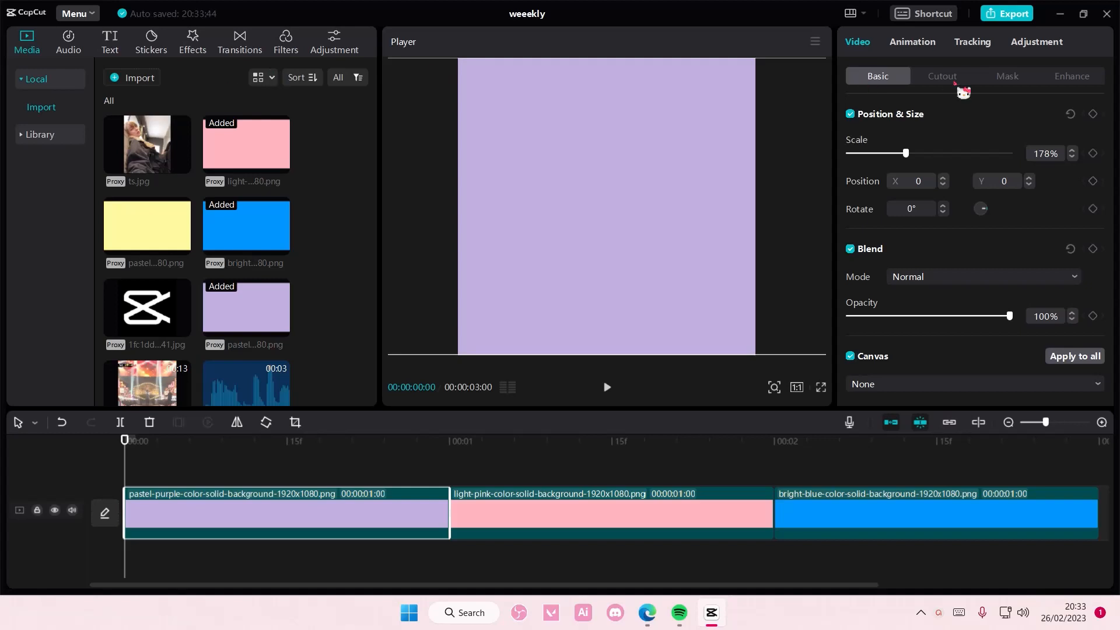
pyautogui.click(1008, 77)
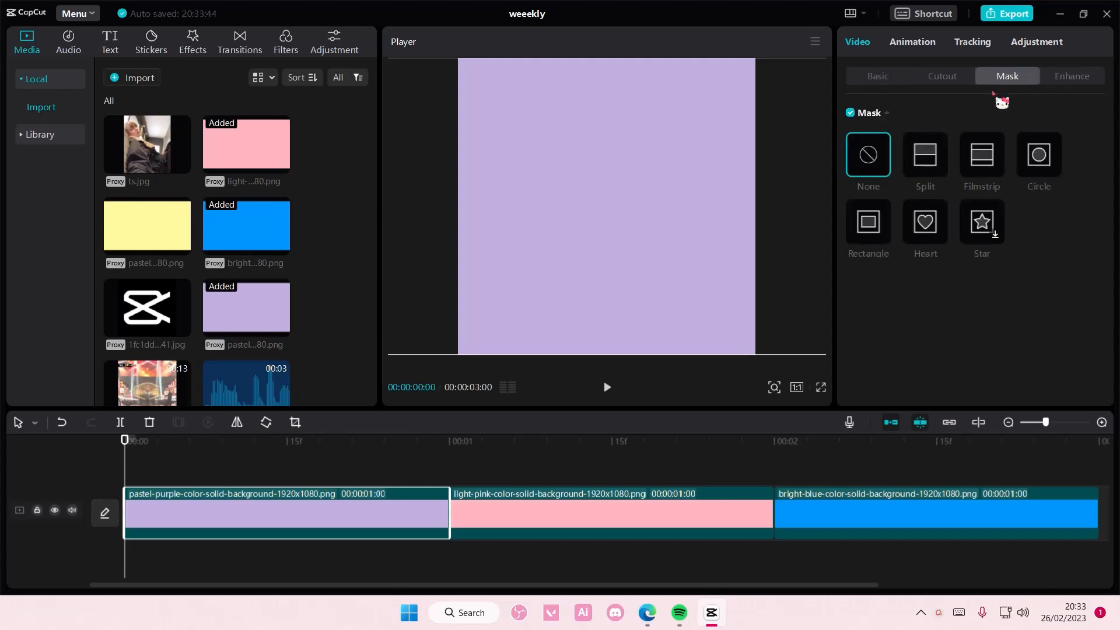
pyautogui.click(883, 74)
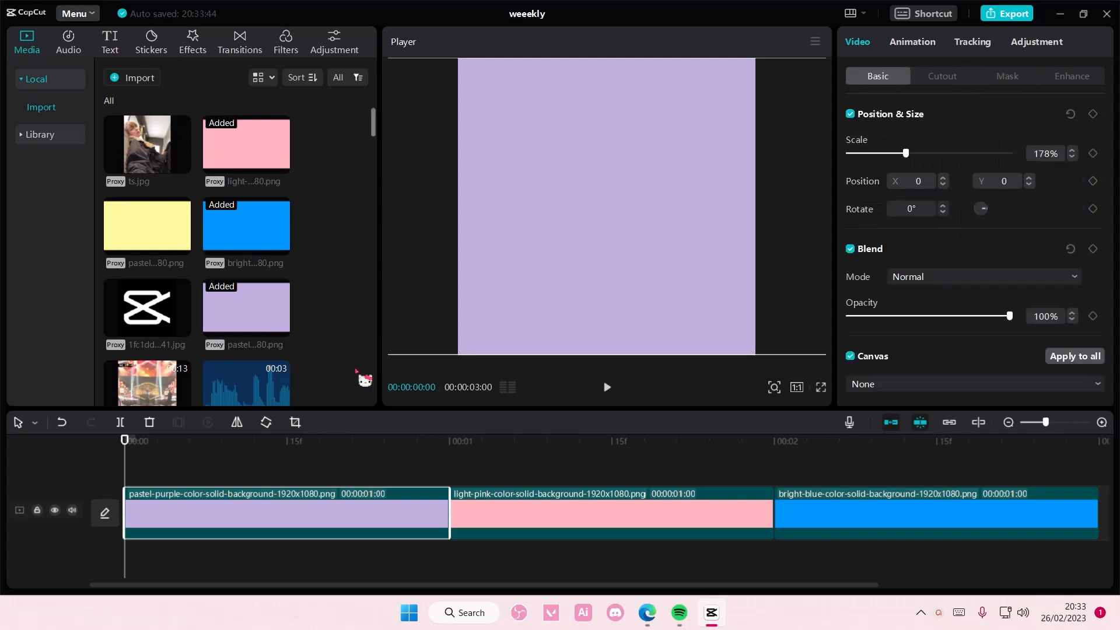
pyautogui.click(295, 423)
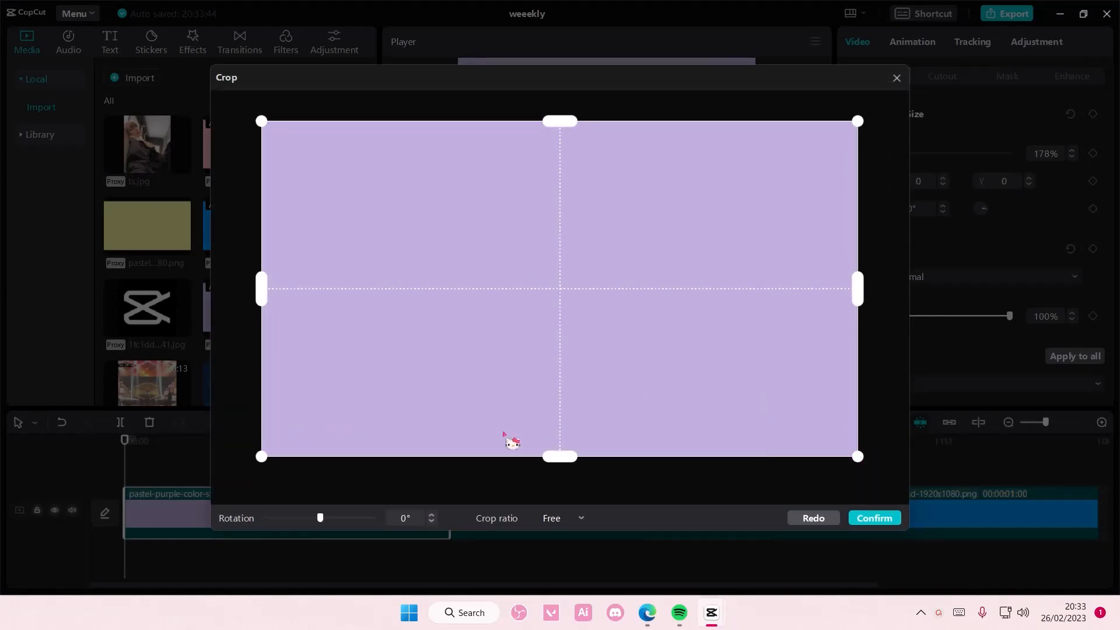
pyautogui.moveTo(840, 456); pyautogui.dragTo(422, 456)
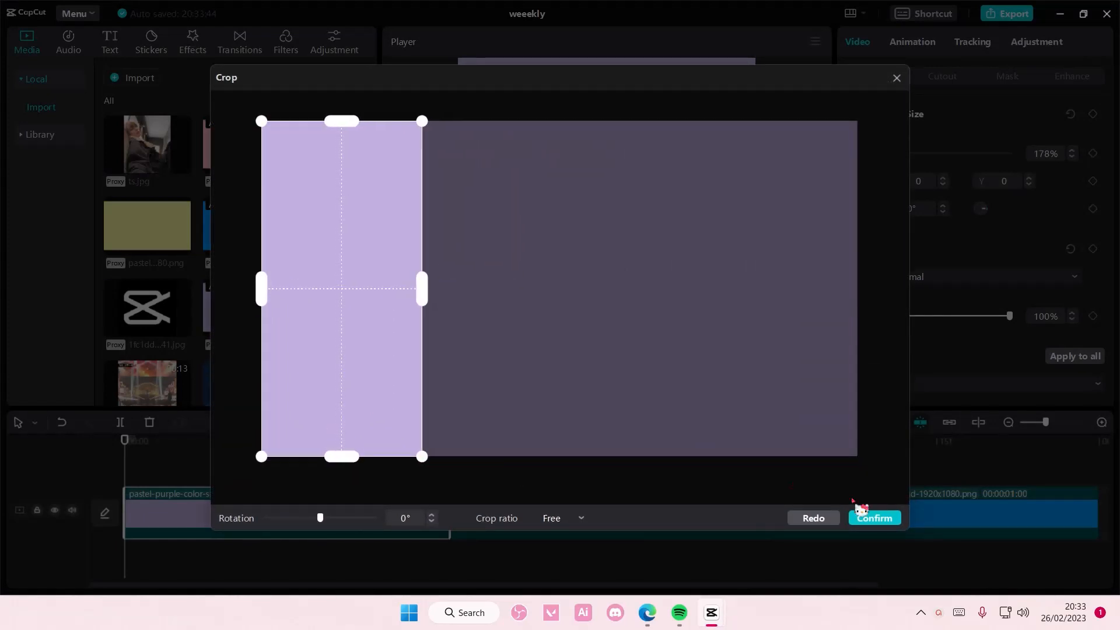
pyautogui.click(897, 78)
# Step: Apply a Rectangle mask to the purple clip and size it 360 wide by 1080 high
pyautogui.click(985, 81)
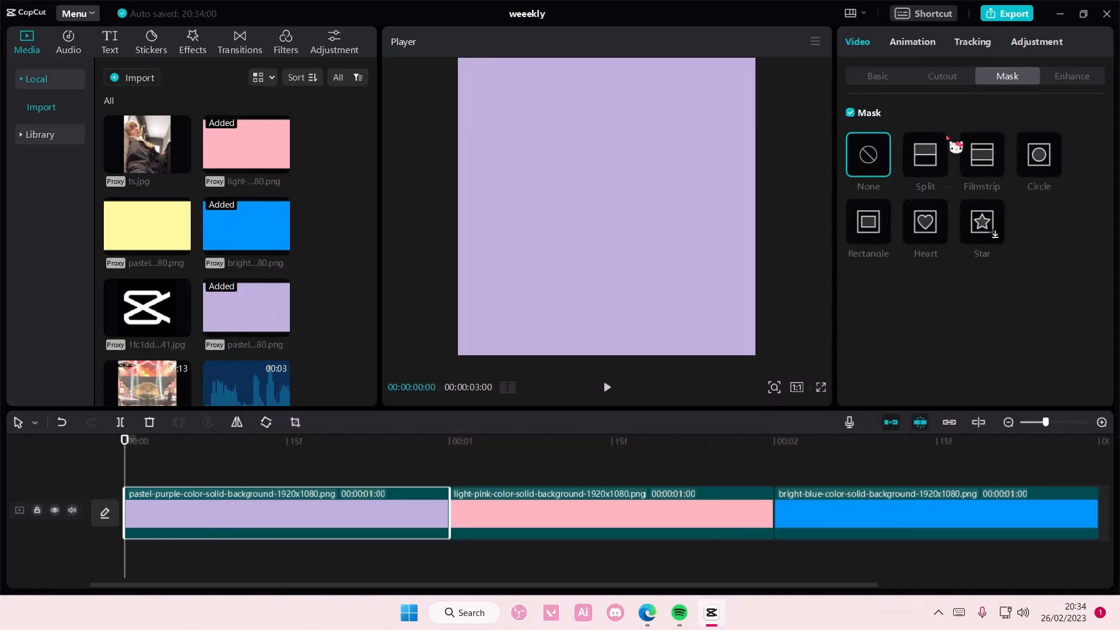
pyautogui.click(886, 216)
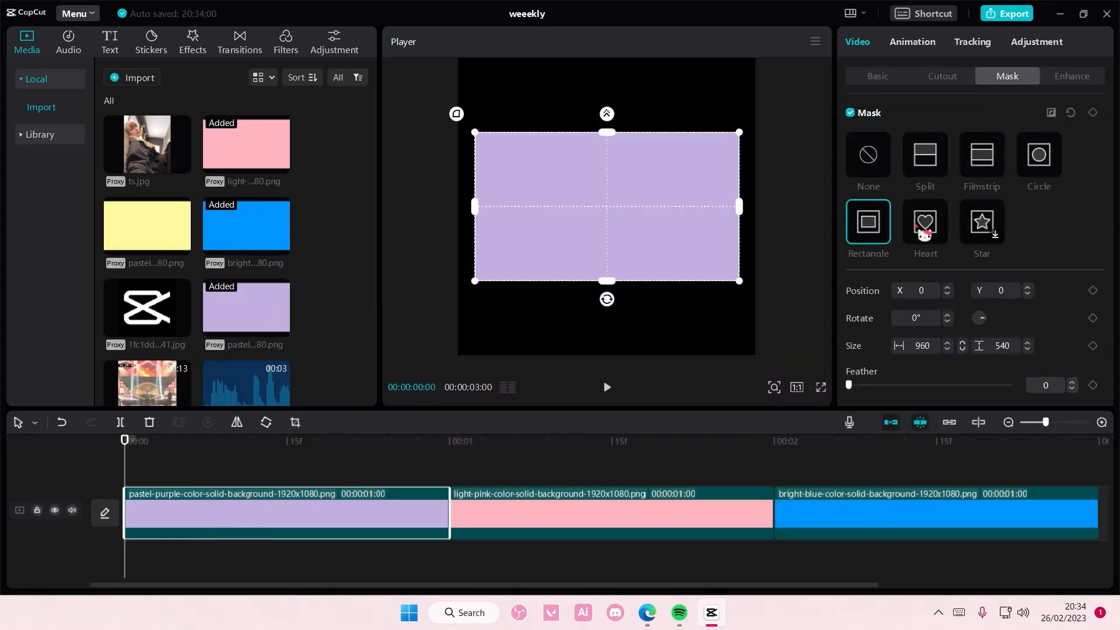
pyautogui.click(1010, 350)
pyautogui.write('1080')
pyautogui.press('Return')
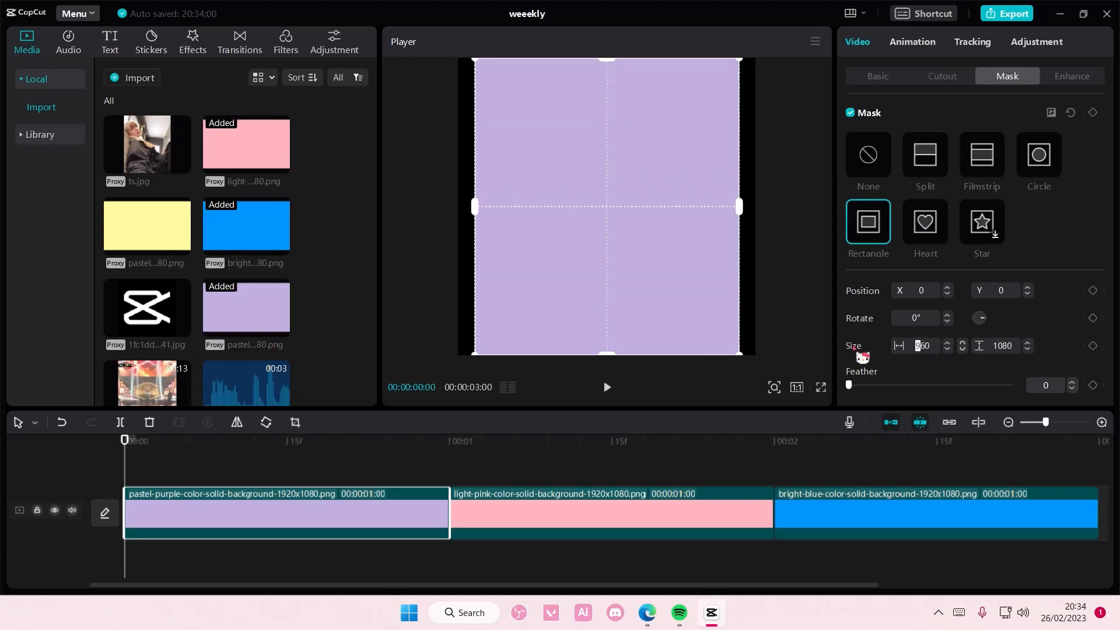
pyautogui.click(935, 349)
pyautogui.write('360')
pyautogui.press('Return')
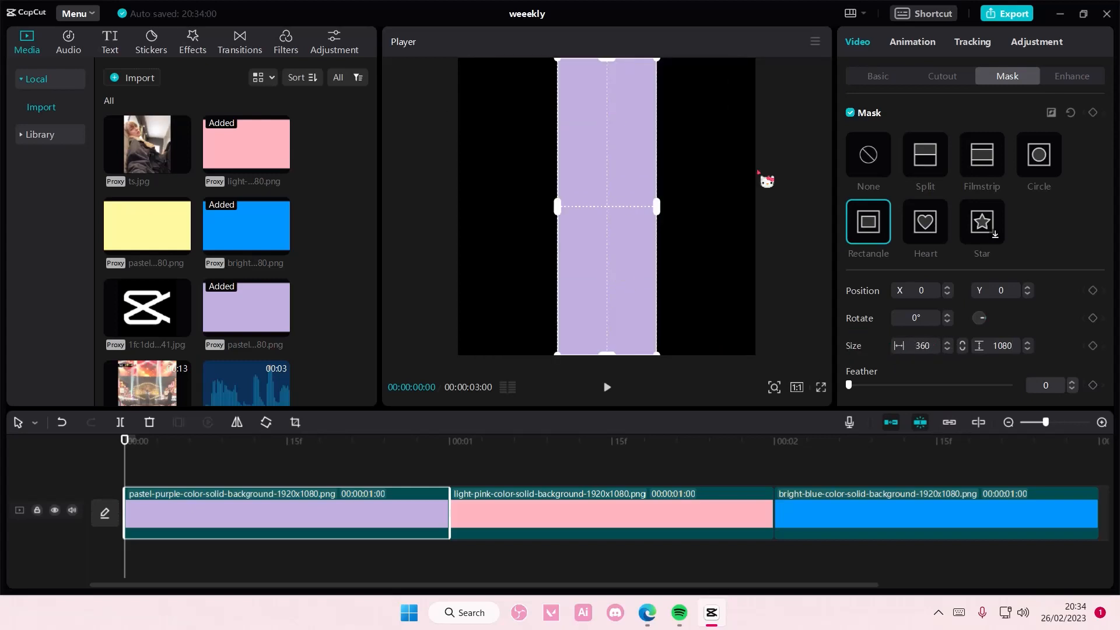
# Step: Move the purple strip to the left edge of the canvas and stack the pink clip above the purple one at the timeline start
pyautogui.click(878, 76)
pyautogui.moveTo(612, 181); pyautogui.dragTo(524, 170)
pyautogui.moveTo(606, 517); pyautogui.dragTo(230, 467)
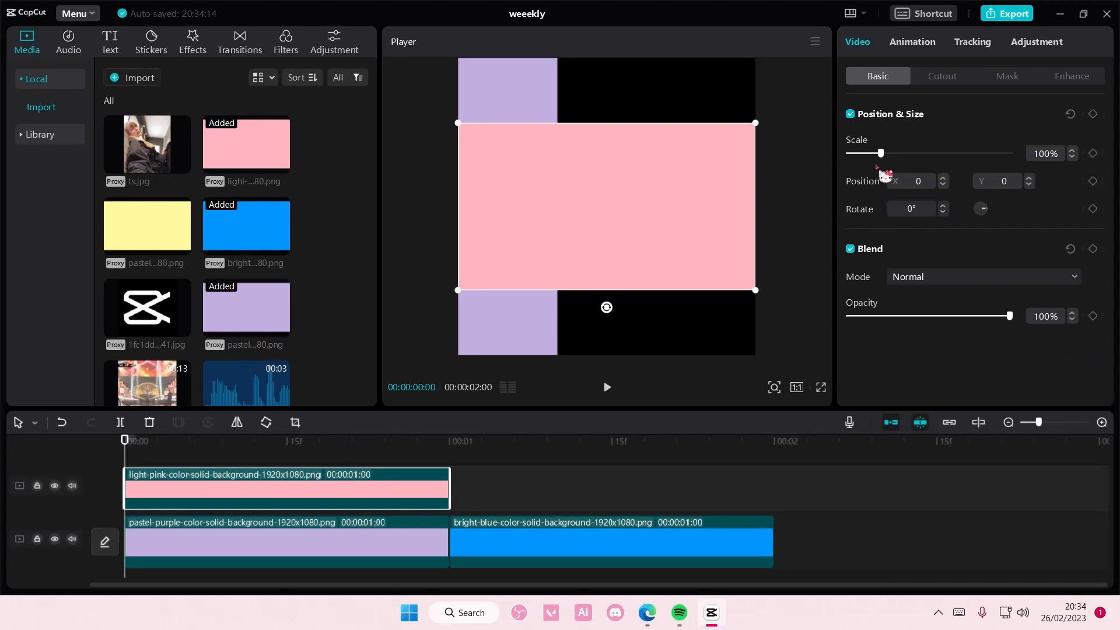
pyautogui.click(1008, 78)
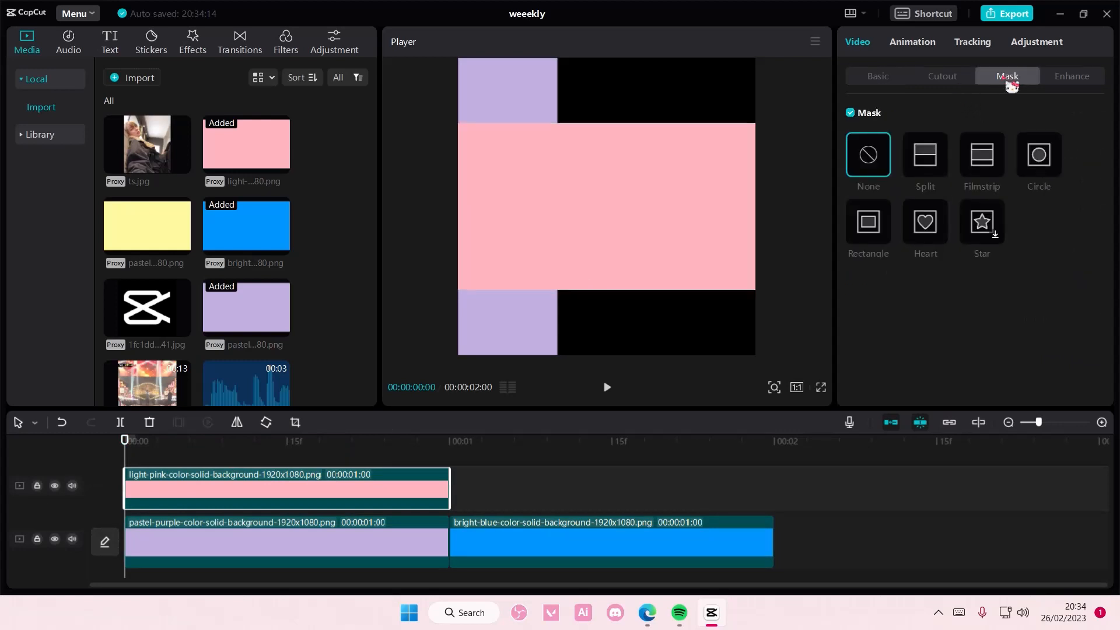
pyautogui.click(869, 223)
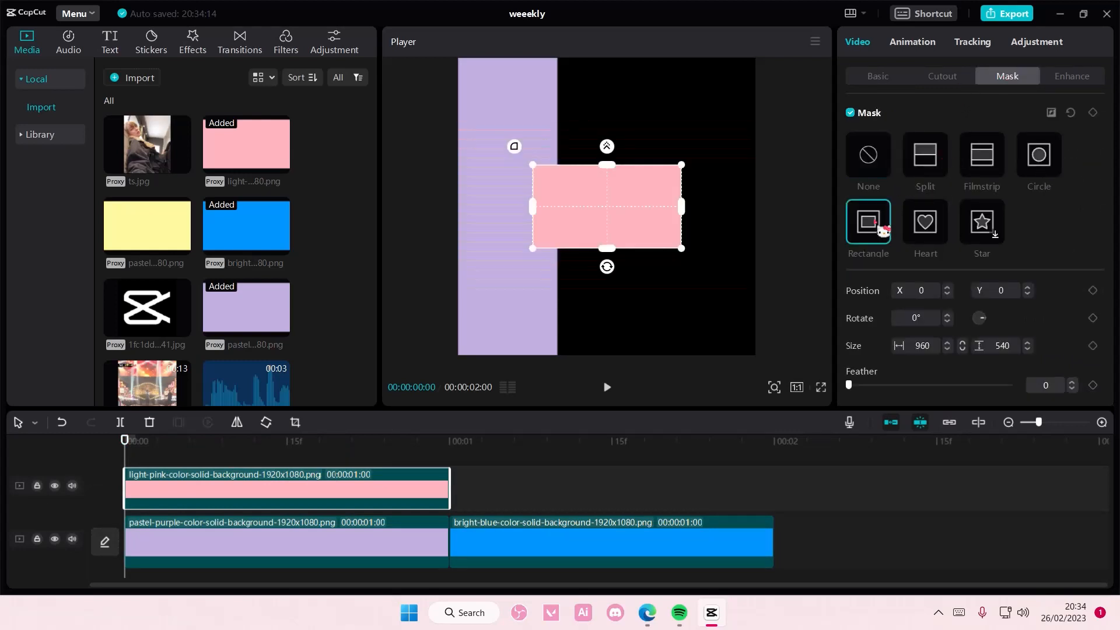
pyautogui.click(1012, 347)
pyautogui.click(922, 350)
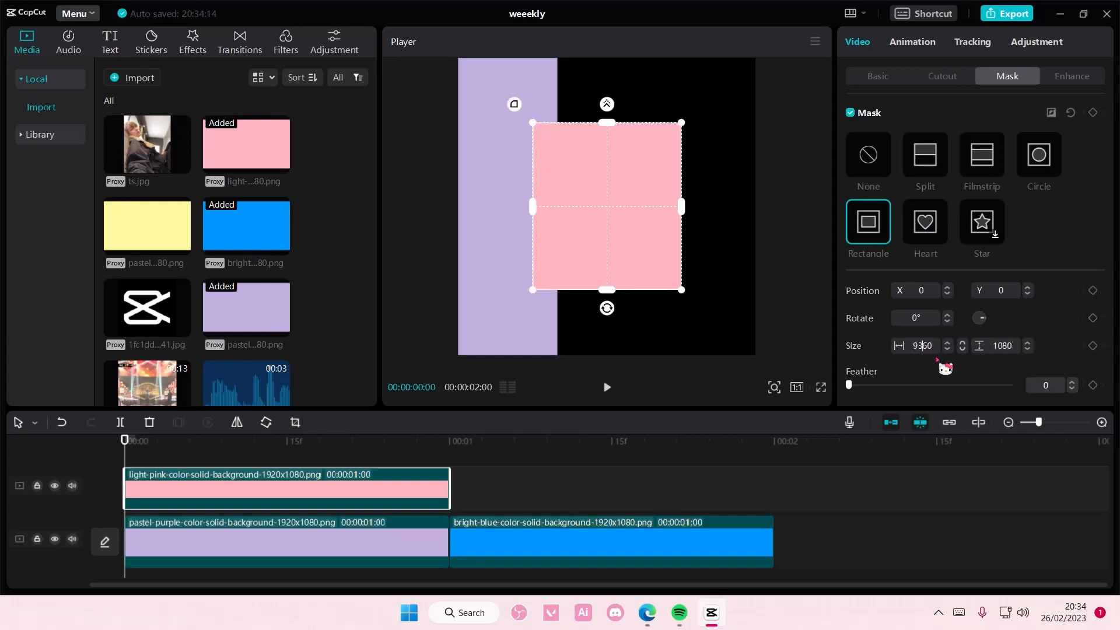
pyautogui.write('3')
pyautogui.press('Left')
pyautogui.press('BackSpace')
pyautogui.press('Return')
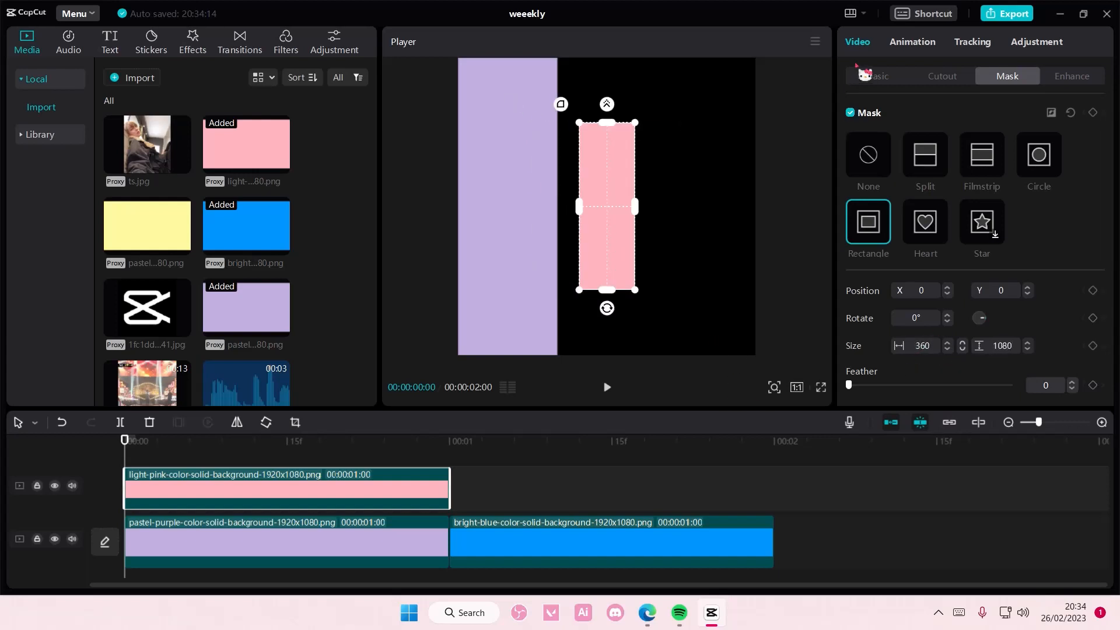
pyautogui.click(878, 77)
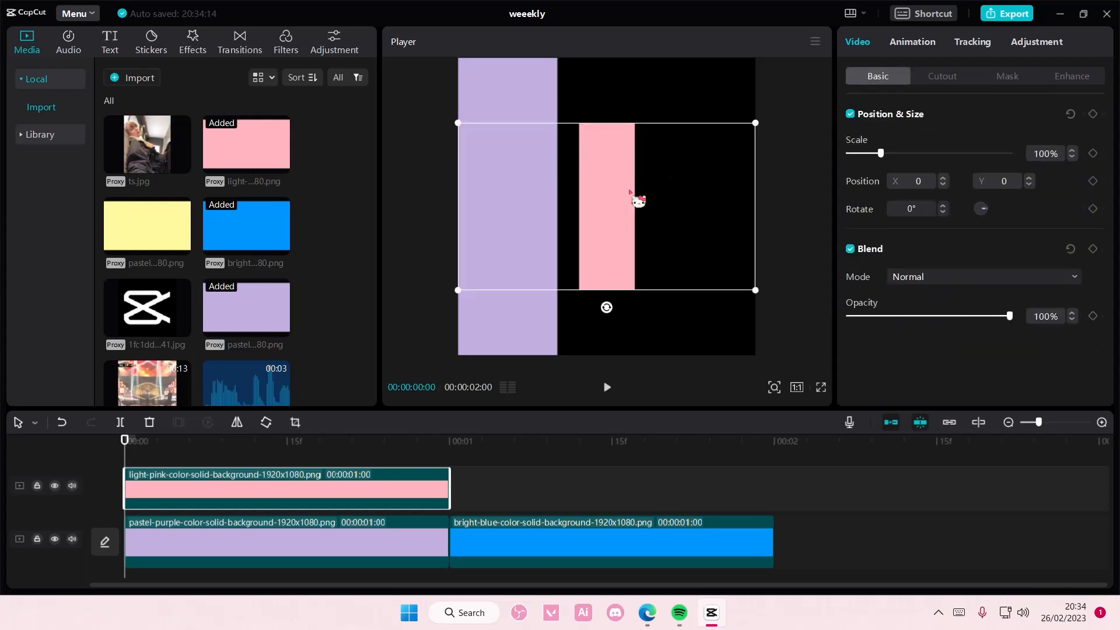
pyautogui.hotkey('ctrl', 'z')
pyautogui.hotkey('ctrl', 'z')
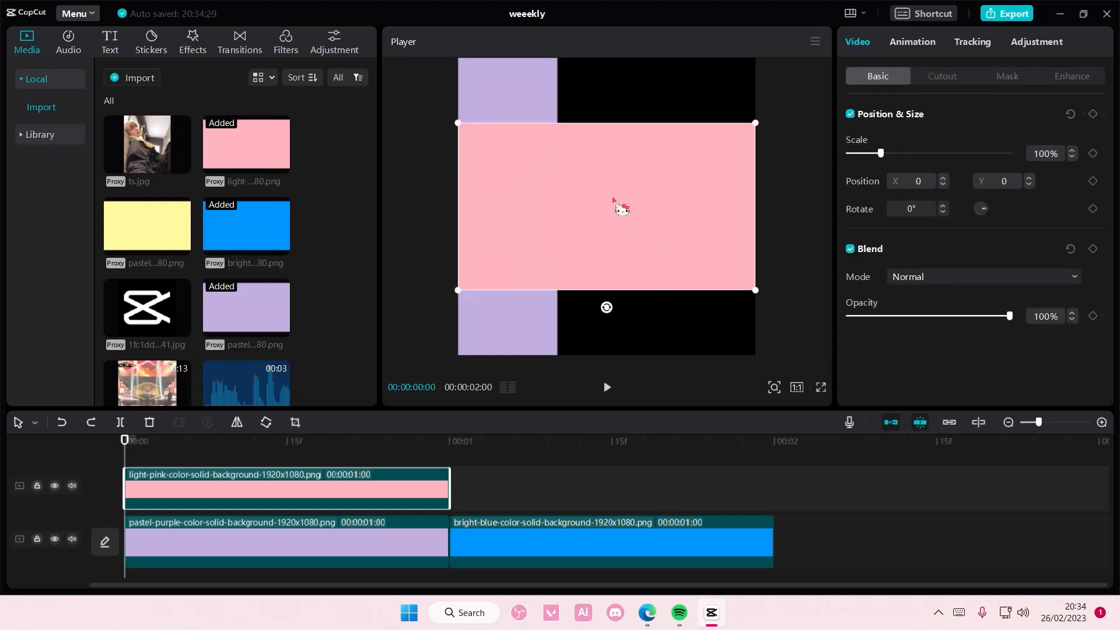
# Step: Enlarge the pink clip to fill the square canvas and apply a Rectangle mask 360 wide by 1080 high
pyautogui.moveTo(752, 272); pyautogui.dragTo(847, 355)
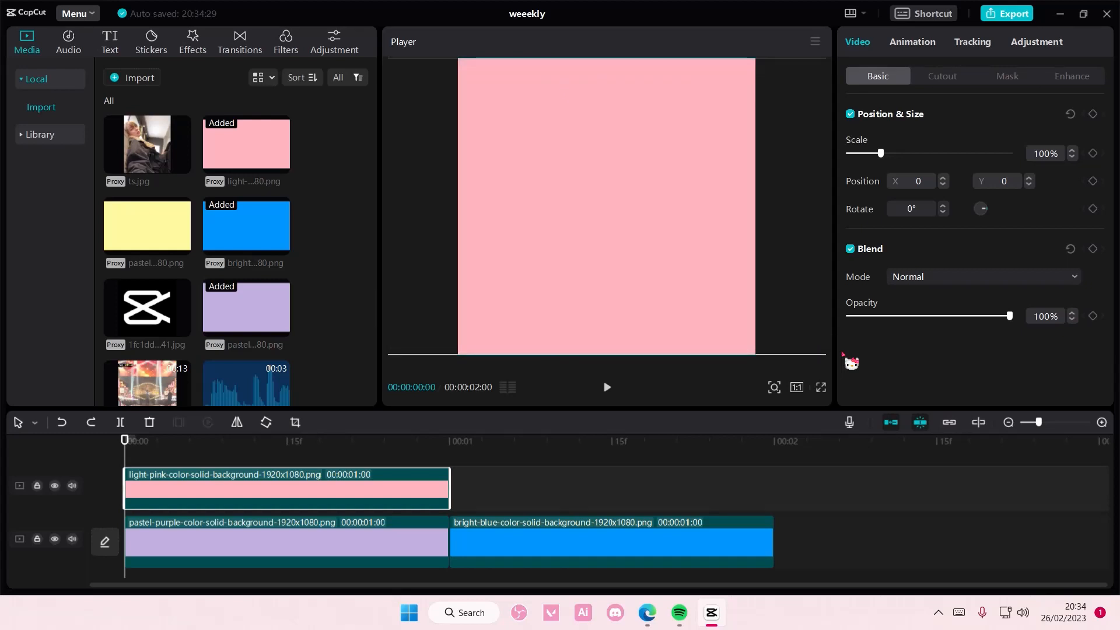
pyautogui.click(1006, 76)
pyautogui.click(869, 223)
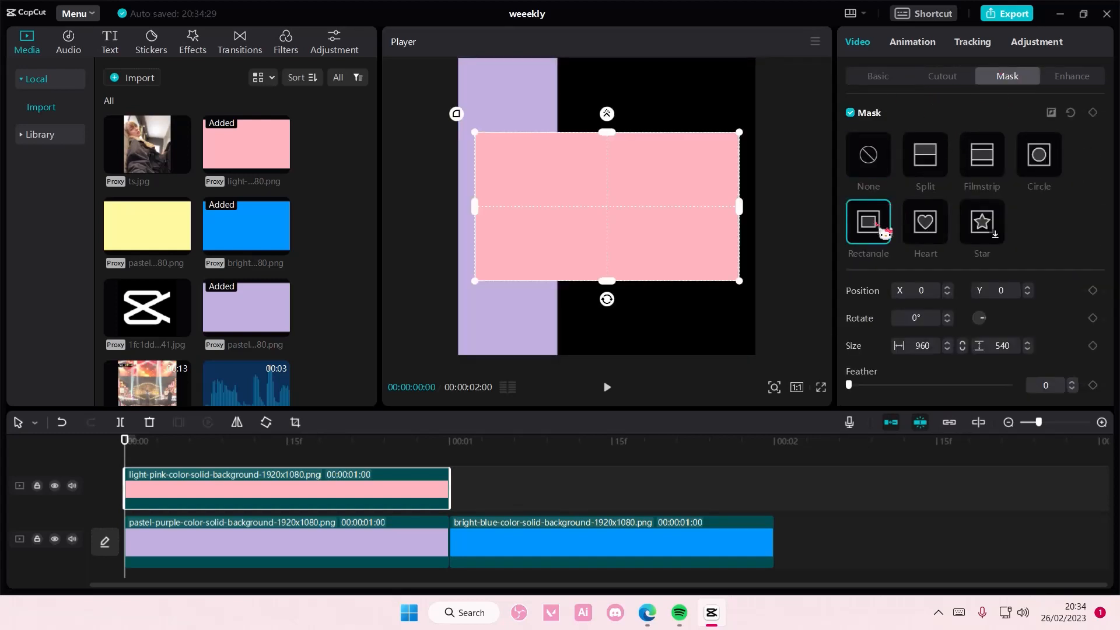
pyautogui.click(1009, 347)
pyautogui.click(921, 347)
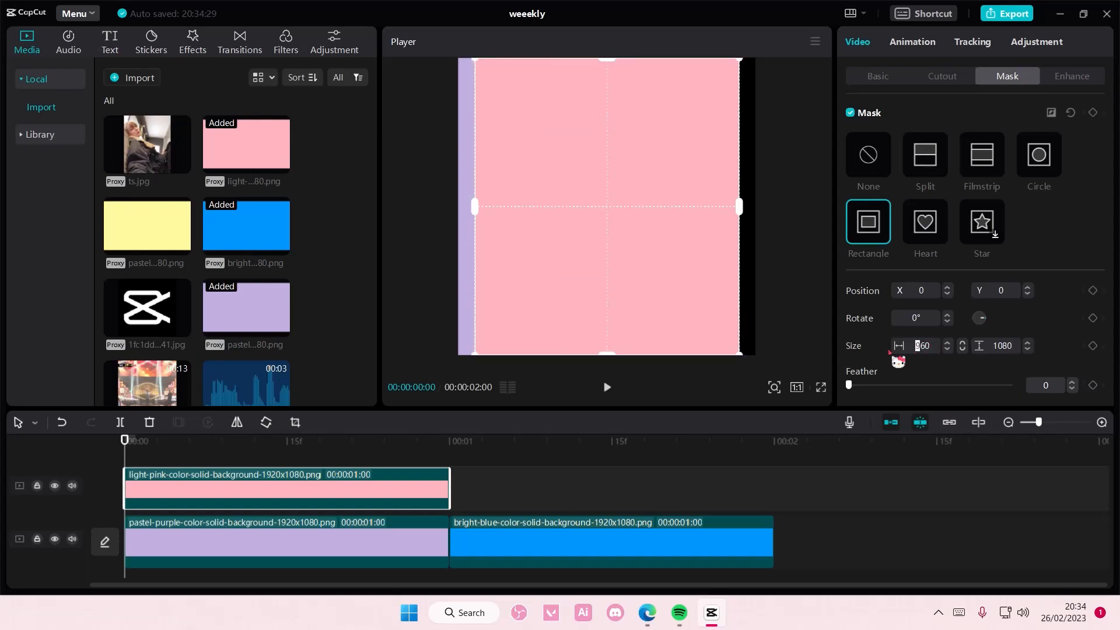
pyautogui.write('3')
# Step: Keep the pink strip in the canvas centre and stack the bright blue clip on a track above it at the timeline start
pyautogui.click(886, 83)
pyautogui.moveTo(649, 181)
pyautogui.mouseDown()
pyautogui.moveTo(665, 182)
pyautogui.moveTo(649, 185)
pyautogui.mouseUp()
pyautogui.moveTo(531, 557); pyautogui.dragTo(212, 474)
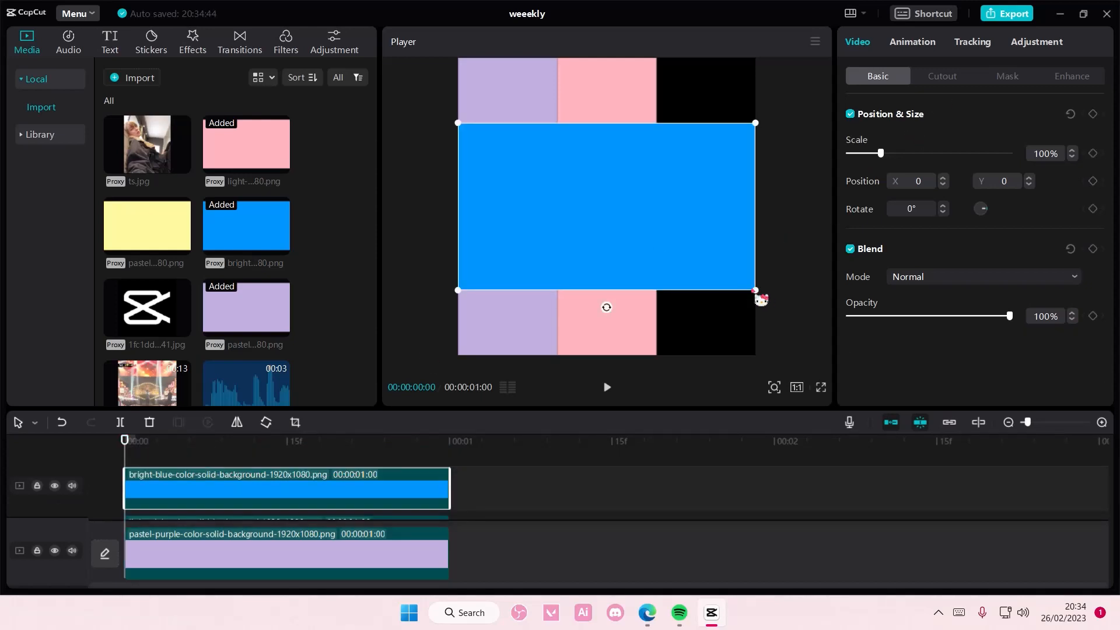
# Step: Enlarge the blue clip to fill the square canvas and apply a Rectangle mask 360 wide by 1080 high
pyautogui.moveTo(755, 290); pyautogui.dragTo(838, 365)
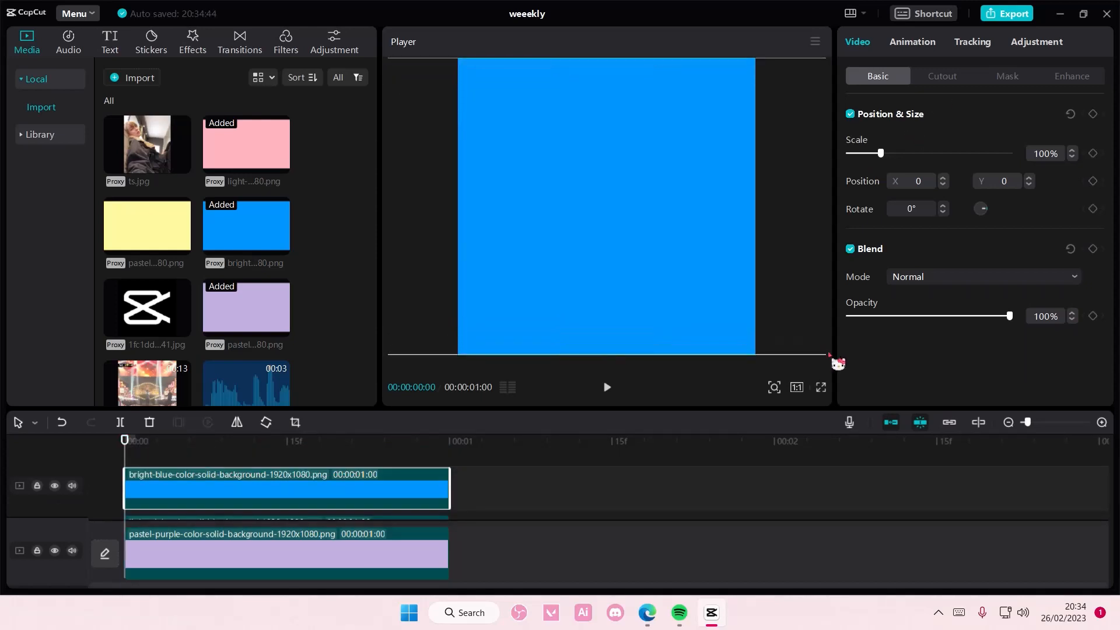
pyautogui.click(1007, 76)
pyautogui.click(885, 232)
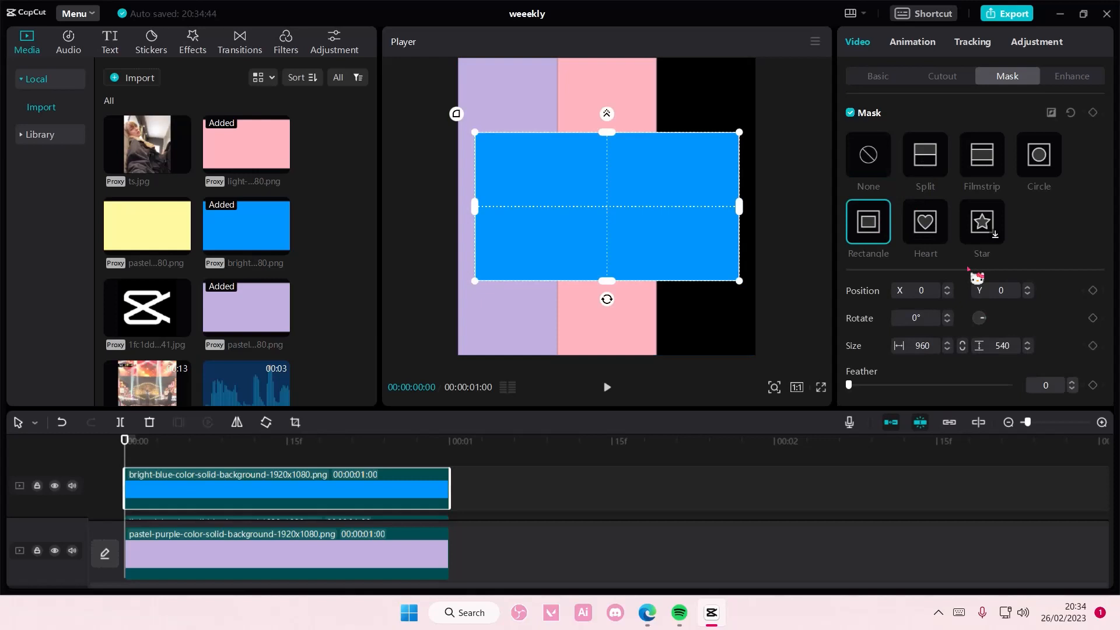
pyautogui.click(1003, 346)
pyautogui.write('1080')
pyautogui.press('Return')
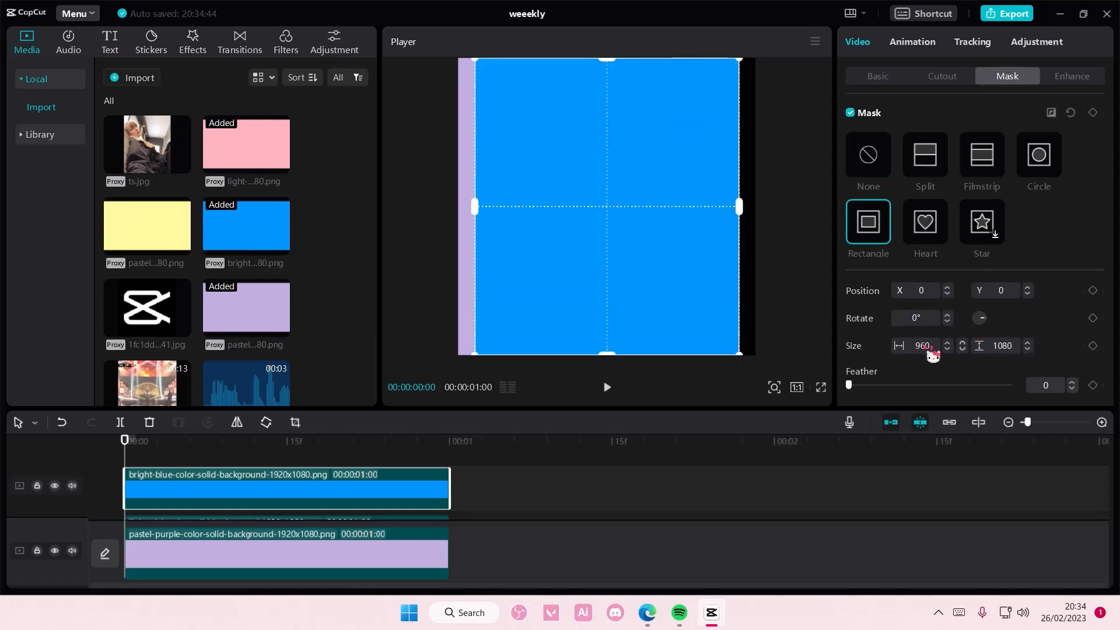
# Step: Move the blue strip horizontally to the right edge of the canvas, at X position 1272
pyautogui.click(878, 77)
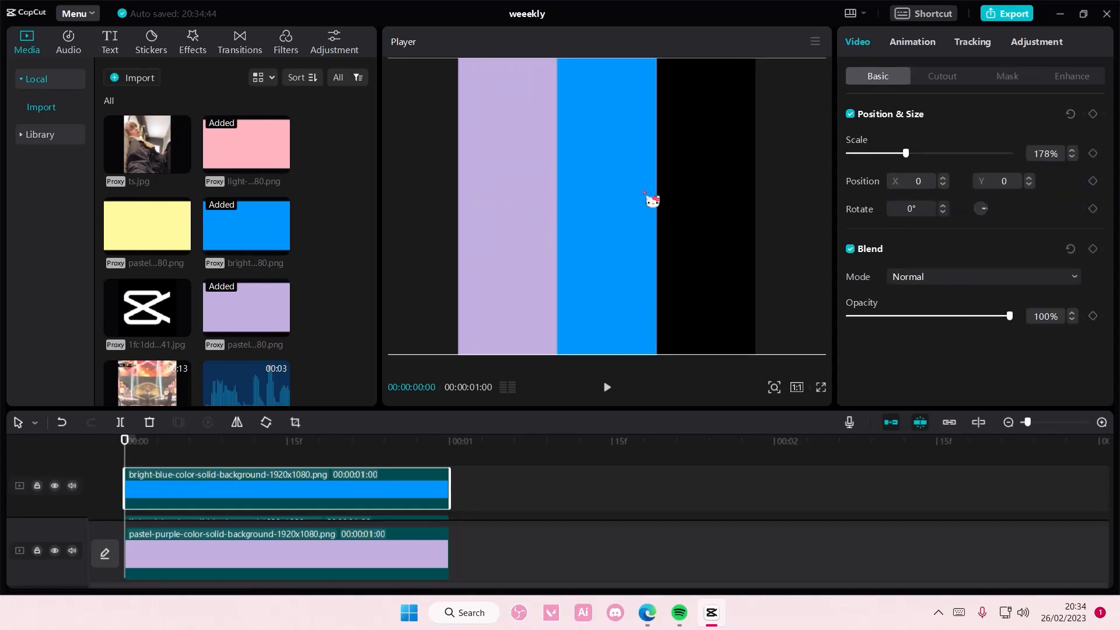
pyautogui.moveTo(644, 193); pyautogui.dragTo(749, 203)
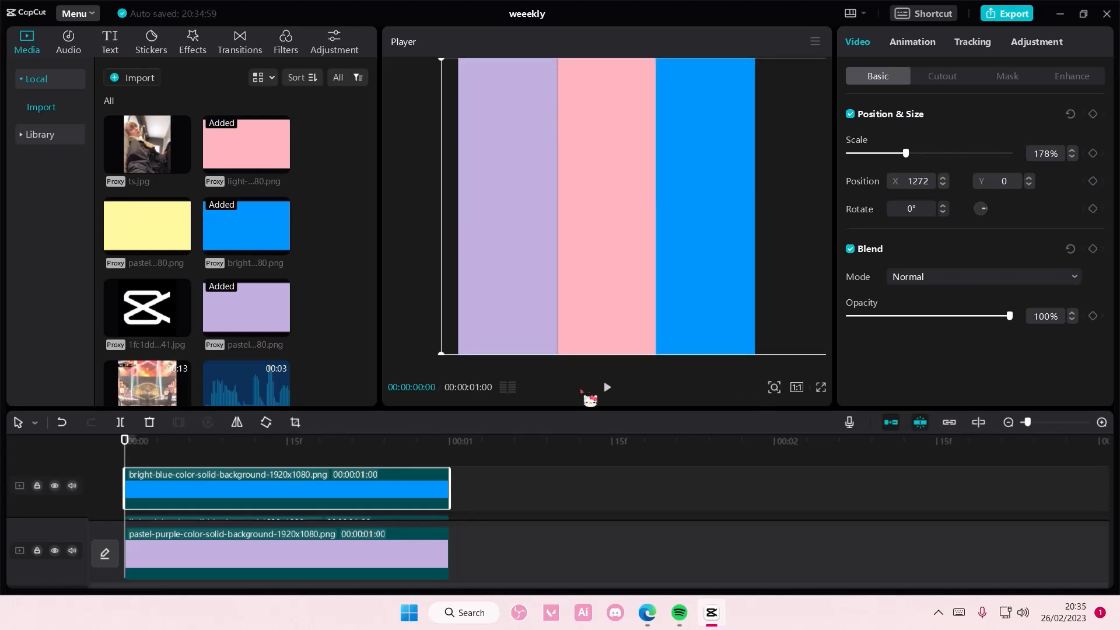
# Step: Return the playhead to the start and move the pink and blue clips back onto the main track, in sequence after the purple one
pyautogui.click(547, 483)
pyautogui.scroll(-1, 430, 514)
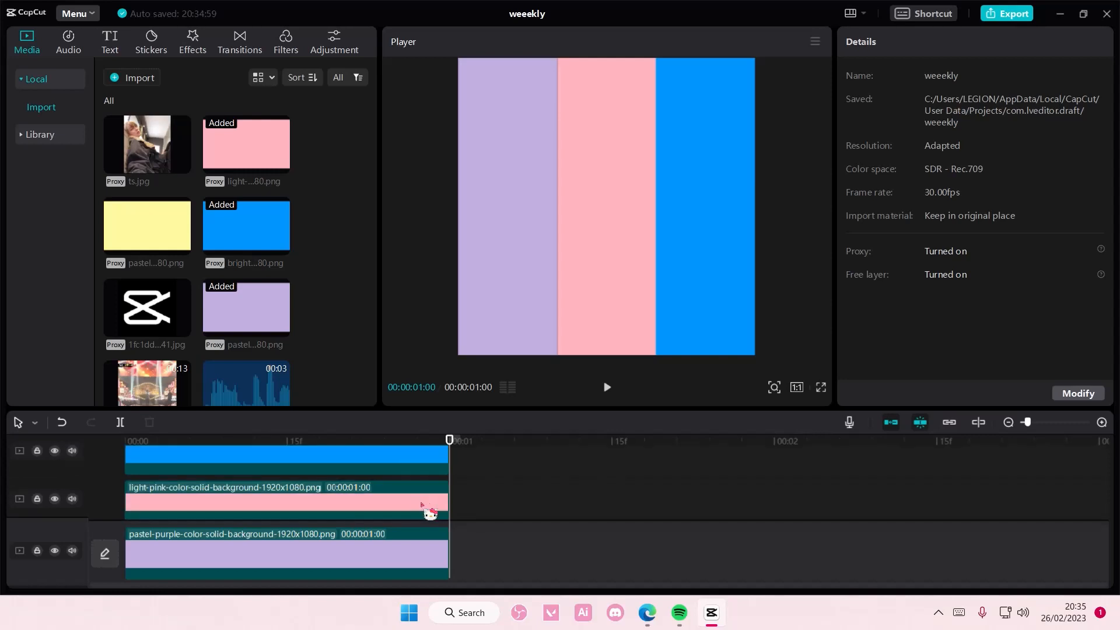
pyautogui.moveTo(446, 446); pyautogui.dragTo(108, 464)
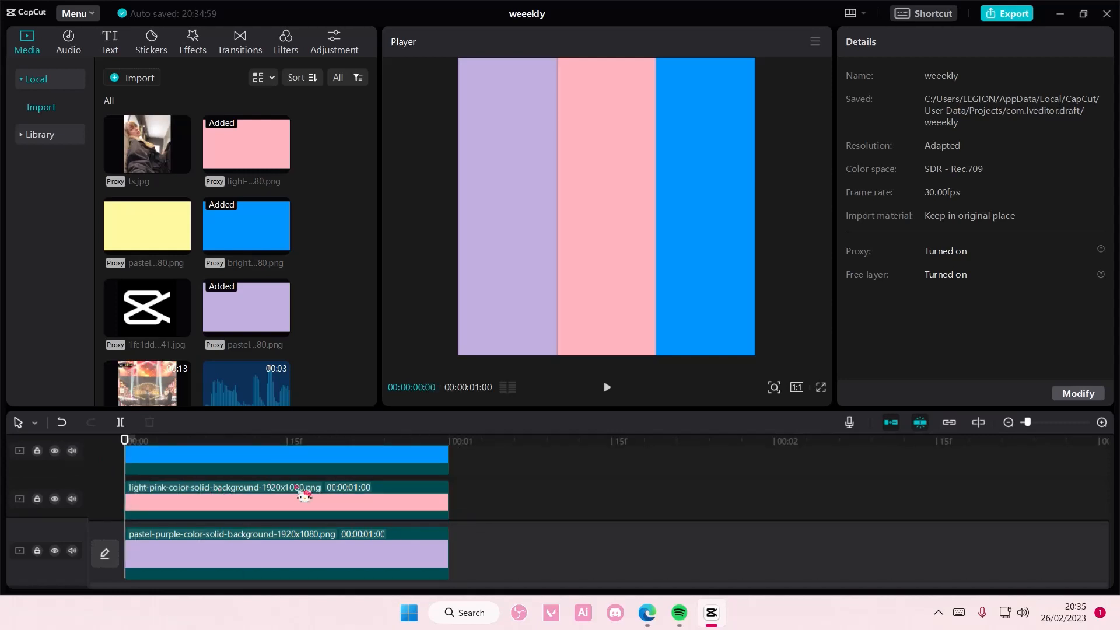
pyautogui.moveTo(291, 490); pyautogui.dragTo(601, 538)
pyautogui.moveTo(405, 472); pyautogui.dragTo(847, 515)
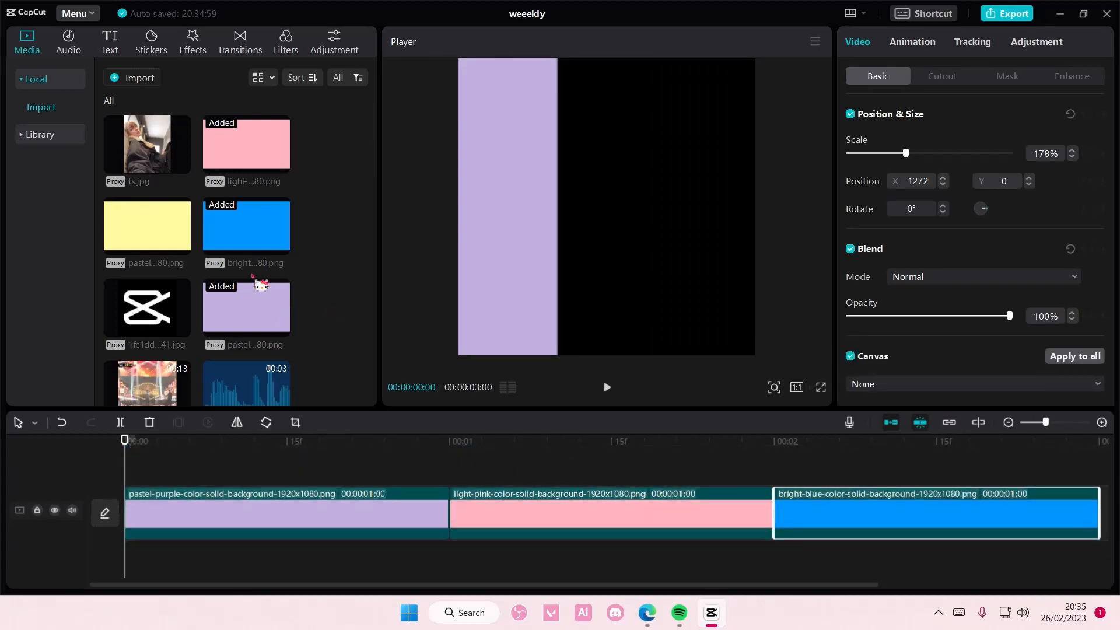
# Step: Browse the Shimmer sticker category for a decoration to place on the purple strip
pyautogui.click(153, 43)
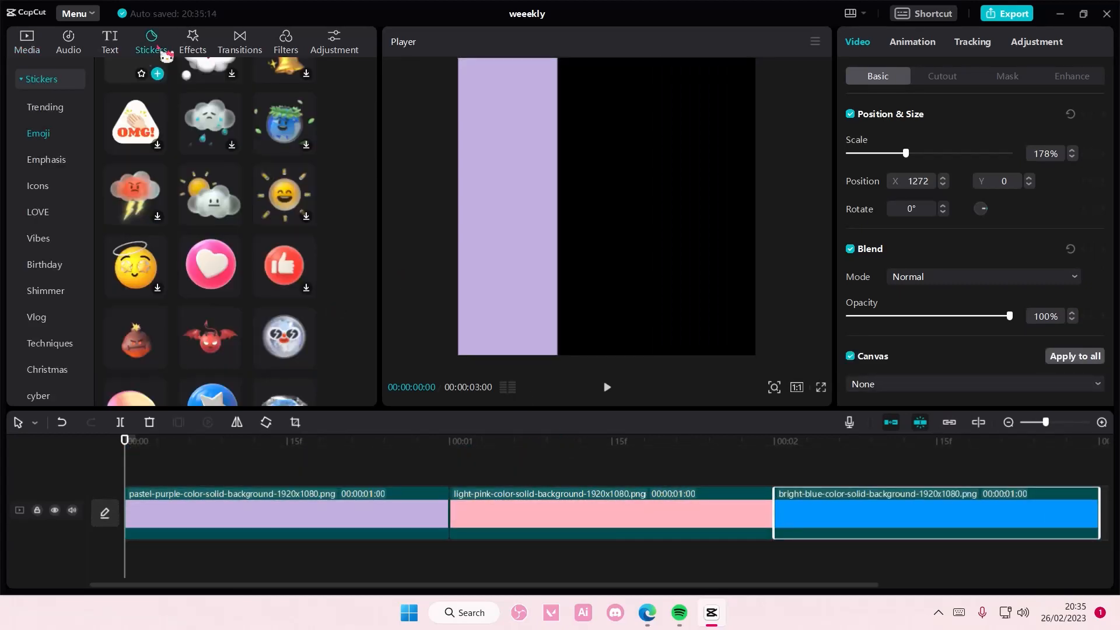
pyautogui.click(44, 224)
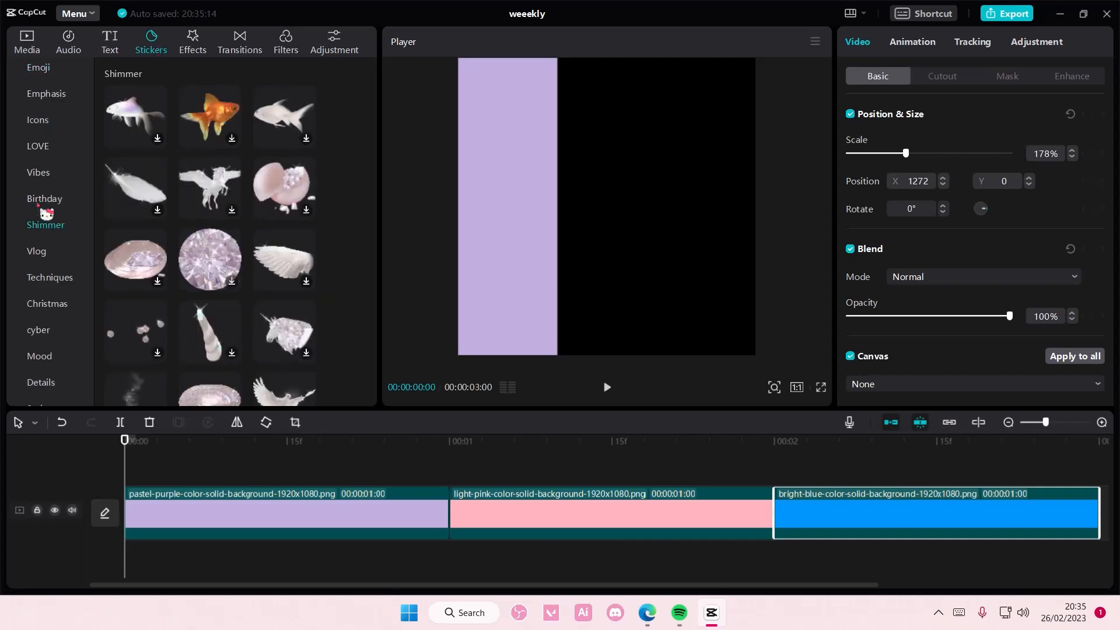
pyautogui.scroll(-3, 148, 265)
pyautogui.click(149, 265)
pyautogui.scroll(-5, 149, 265)
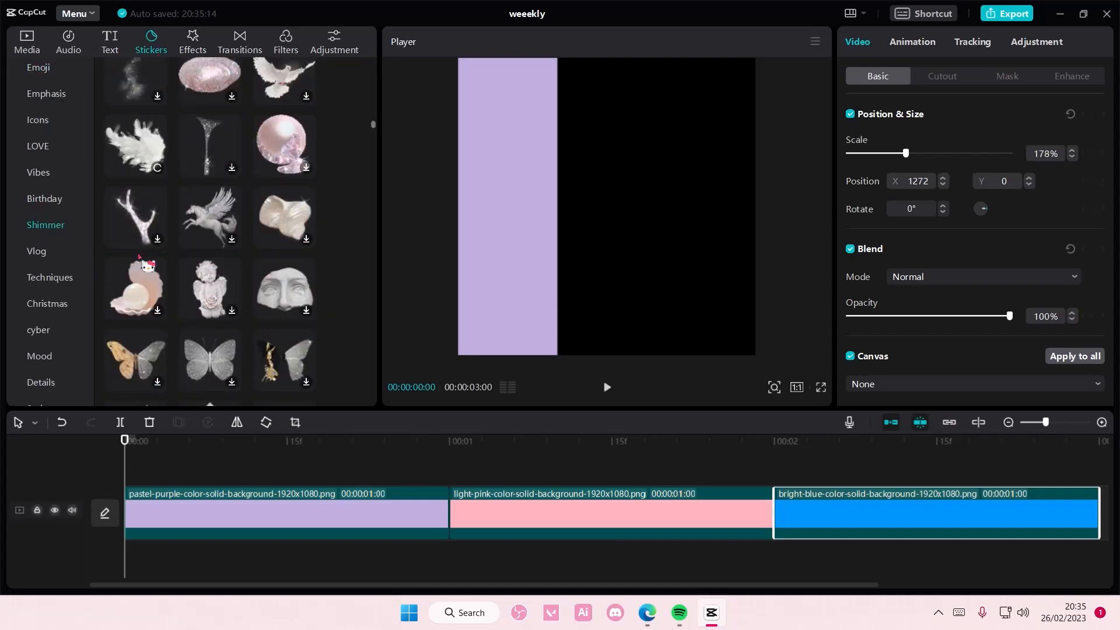
pyautogui.scroll(-1, 148, 266)
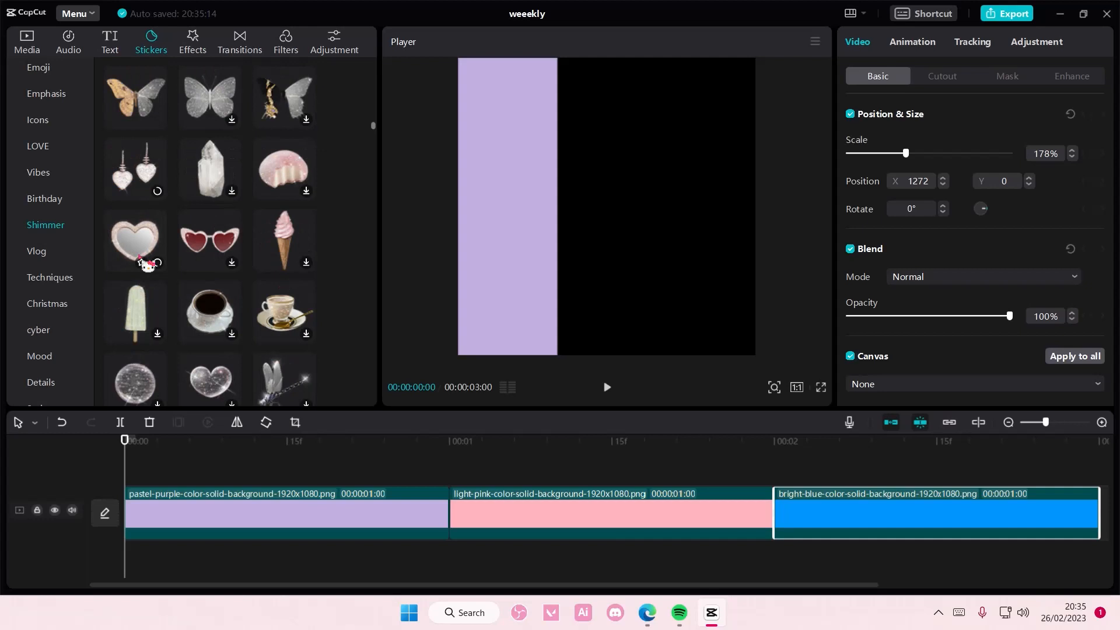
pyautogui.click(305, 263)
pyautogui.moveTo(629, 218); pyautogui.dragTo(512, 221)
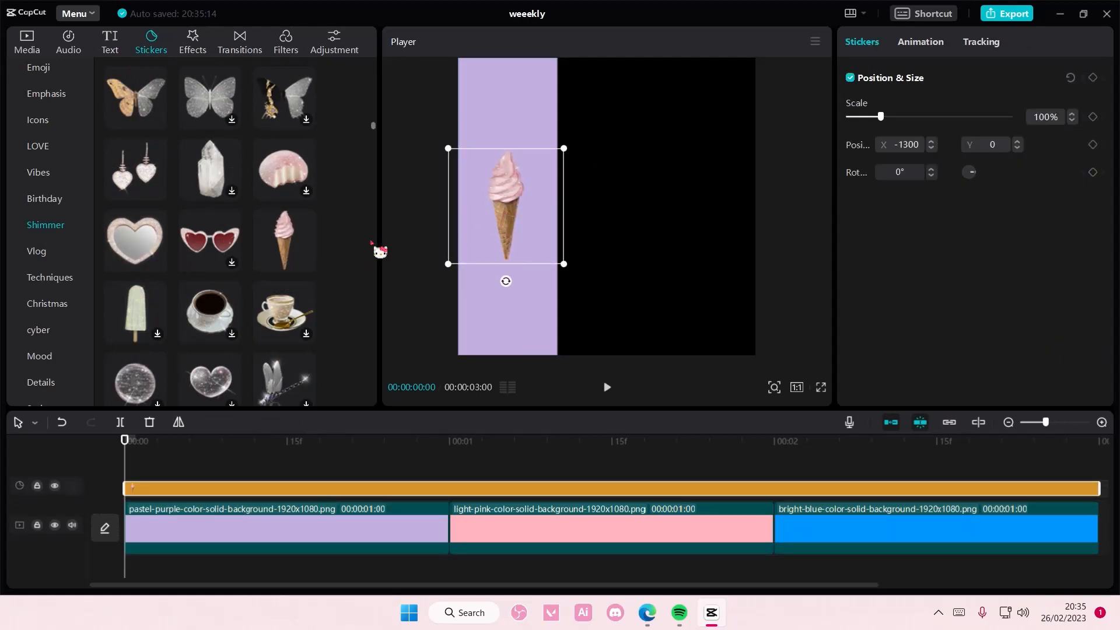
pyautogui.press('Delete')
# Step: Add the purple-blue butterfly sticker, trim it to the purple clip's length, and centre it on the purple strip at 52% scale
pyautogui.scroll(-1, 289, 244)
pyautogui.scroll(-4, 285, 241)
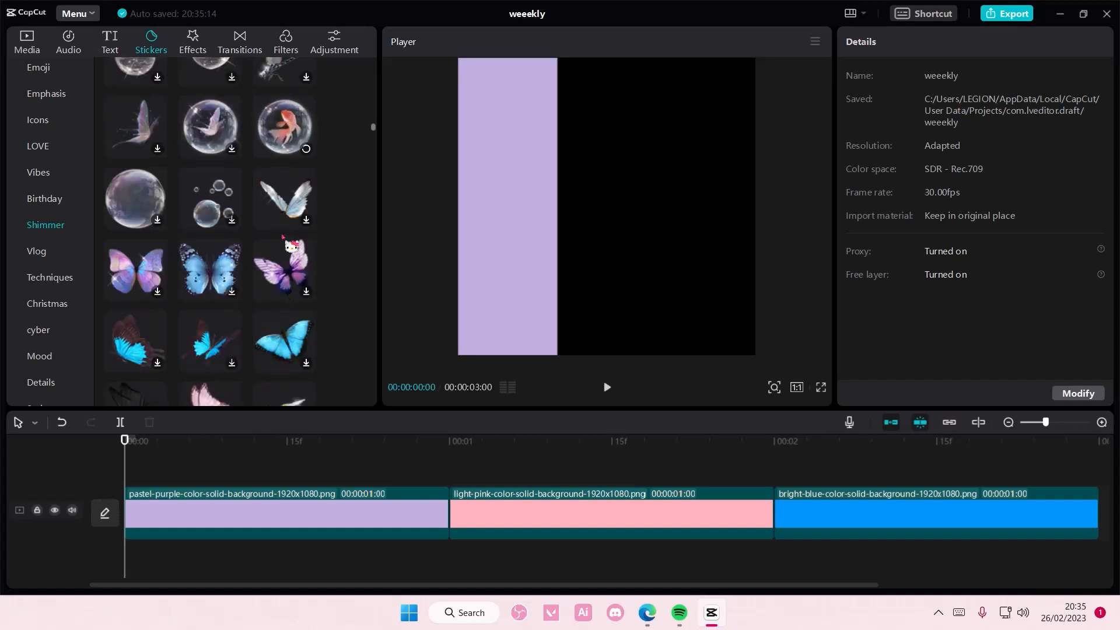
pyautogui.moveTo(236, 254); pyautogui.dragTo(522, 213)
pyautogui.click(157, 292)
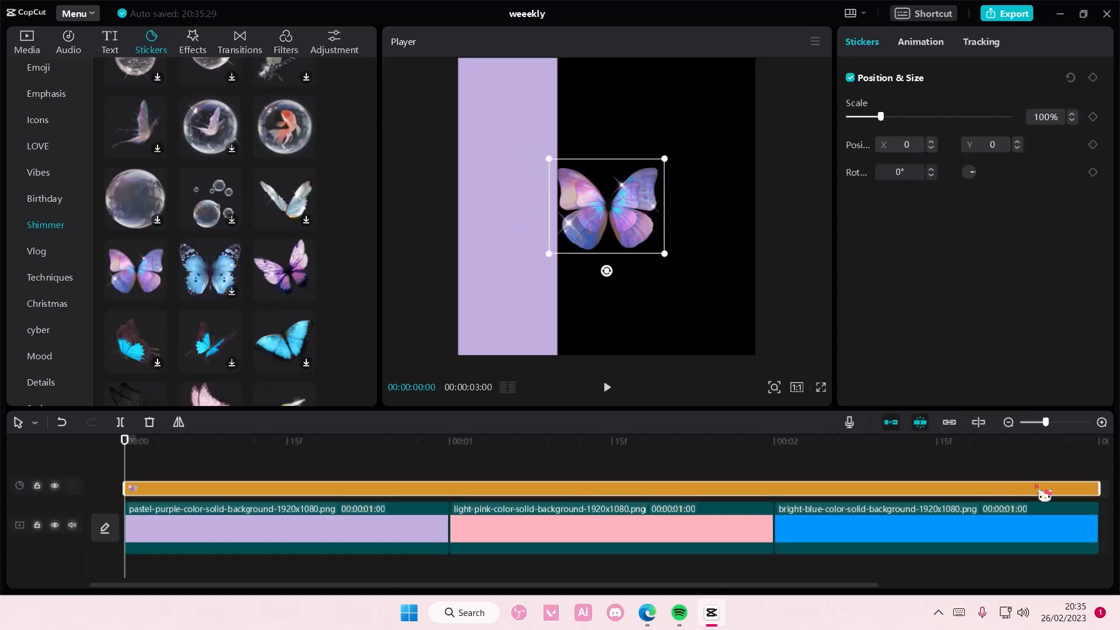
pyautogui.moveTo(1102, 495); pyautogui.dragTo(404, 484)
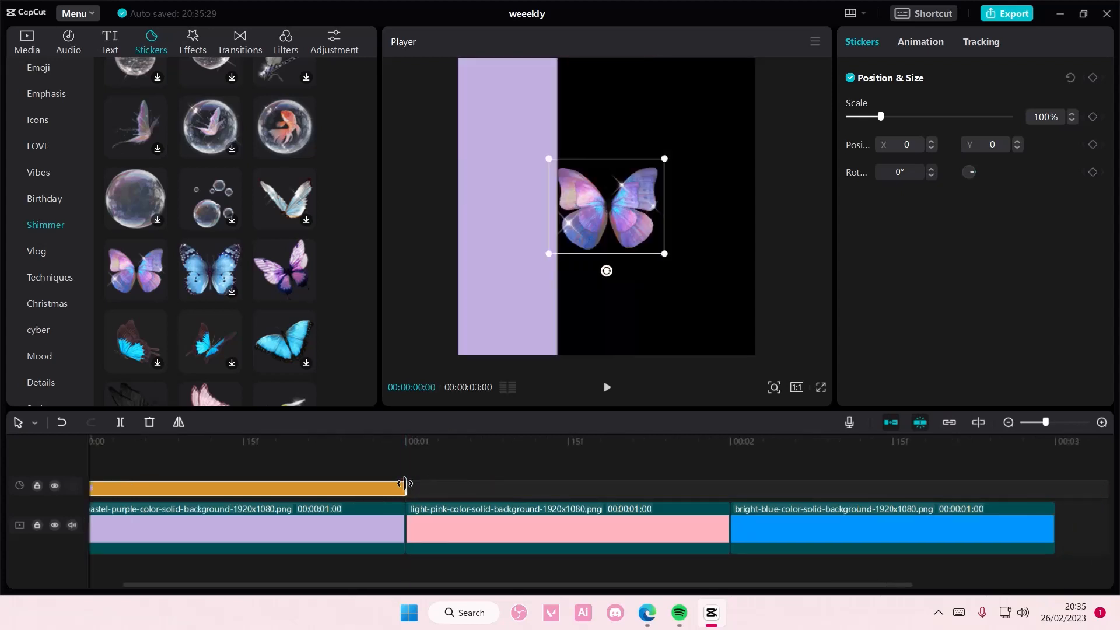
pyautogui.moveTo(634, 229); pyautogui.dragTo(533, 231)
# Step: Extend the purple clip to 00:00:05:01 and lengthen the butterfly sticker to match it
pyautogui.click(1008, 422)
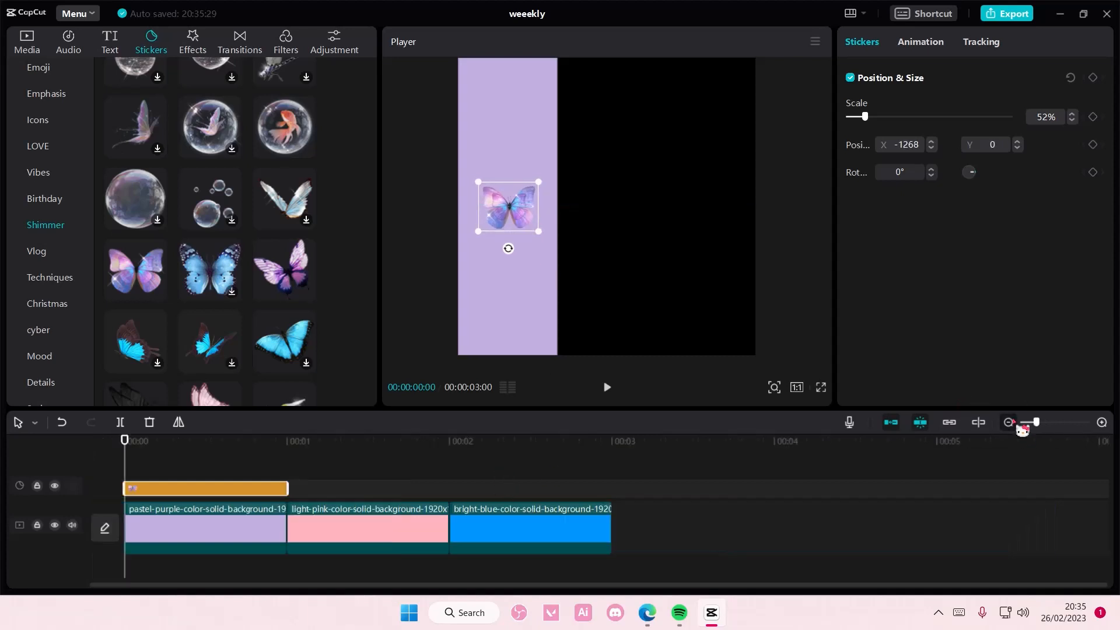
pyautogui.click(470, 530)
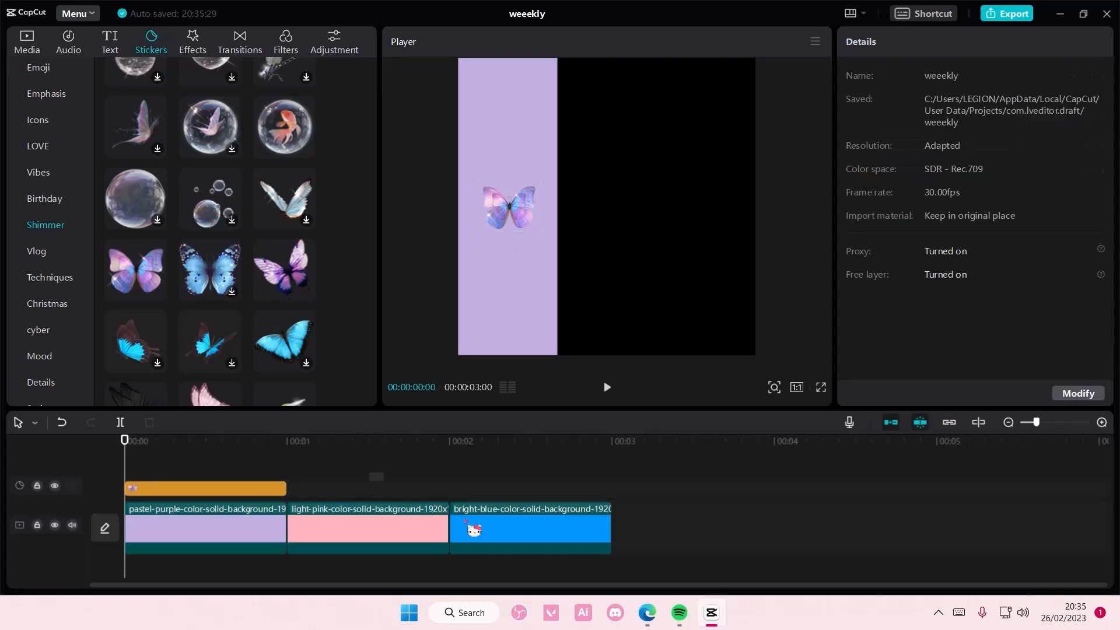
pyautogui.click(285, 528)
pyautogui.moveTo(286, 528); pyautogui.dragTo(937, 517)
pyautogui.moveTo(286, 487); pyautogui.dragTo(940, 489)
# Step: Extend the pink clip to 00:00:05:01 and the blue clip to 00:00:05:04
pyautogui.click(1008, 422)
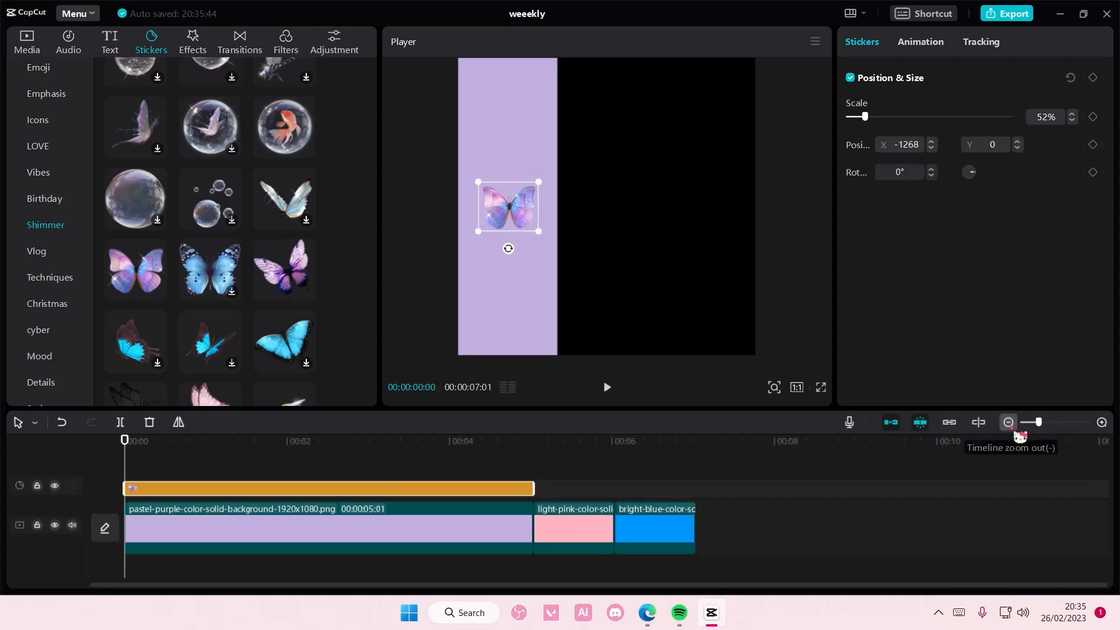
pyautogui.click(604, 525)
pyautogui.moveTo(786, 521); pyautogui.dragTo(956, 527)
pyautogui.click(1007, 537)
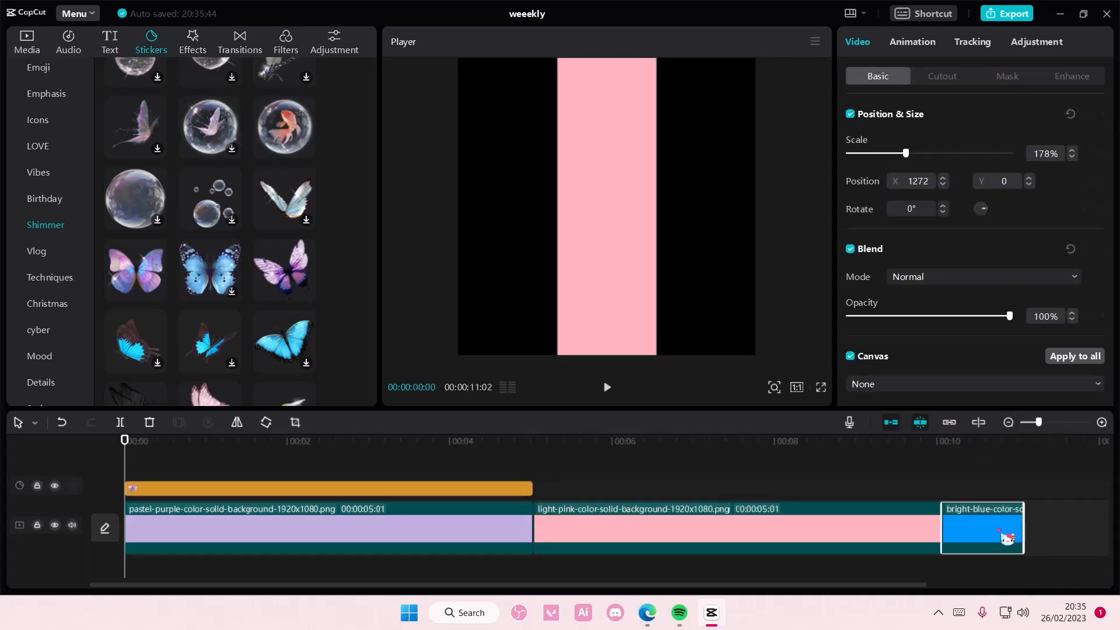
pyautogui.moveTo(1028, 538); pyautogui.dragTo(528, 510)
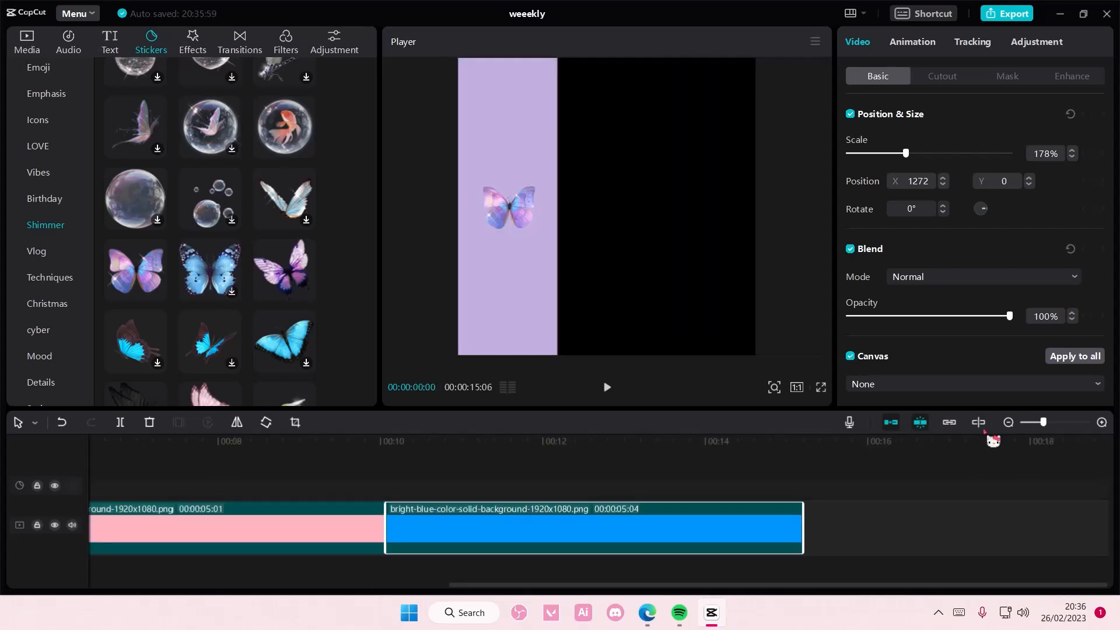
# Step: Add the pink ice cream cone sticker from the start to the end of the pink clip and scale it to 96%
pyautogui.click(1009, 423)
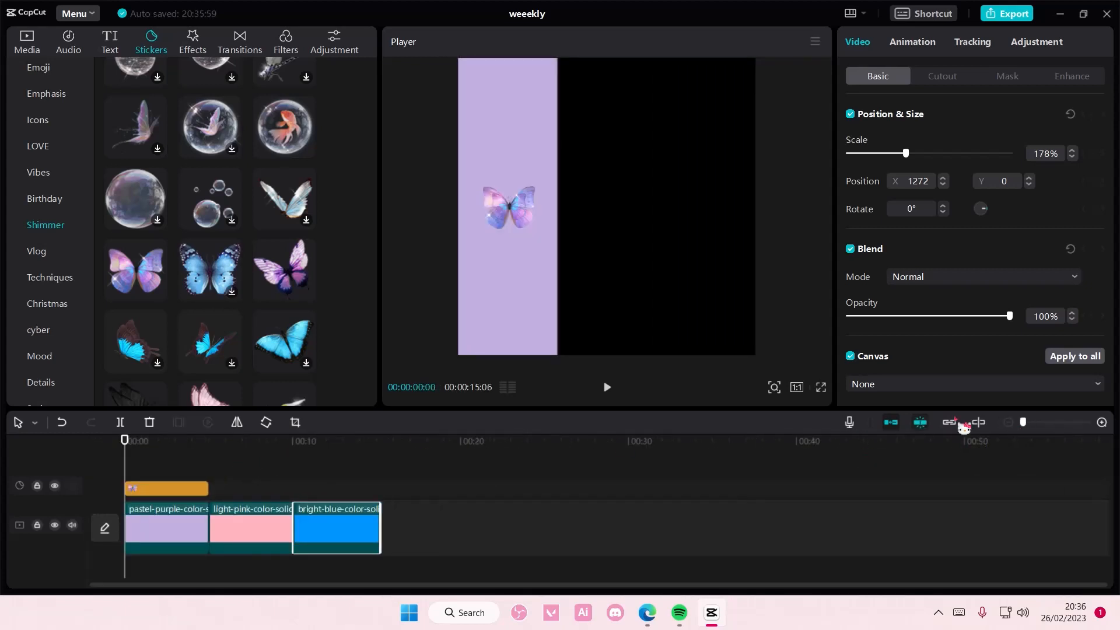
pyautogui.click(1104, 425)
pyautogui.click(1102, 423)
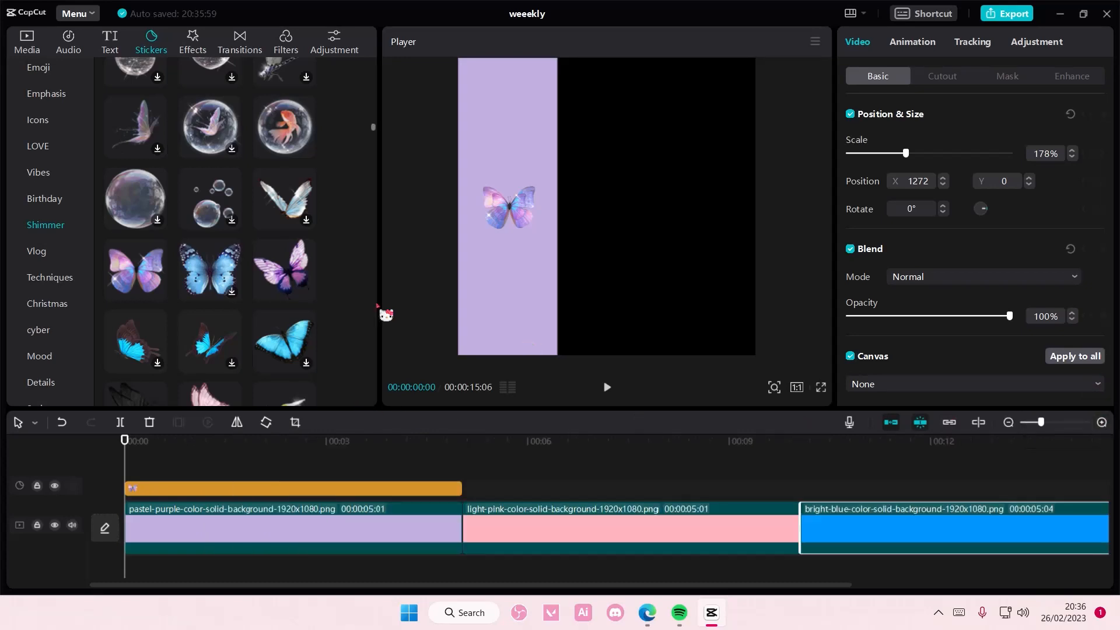
pyautogui.scroll(5, 363, 308)
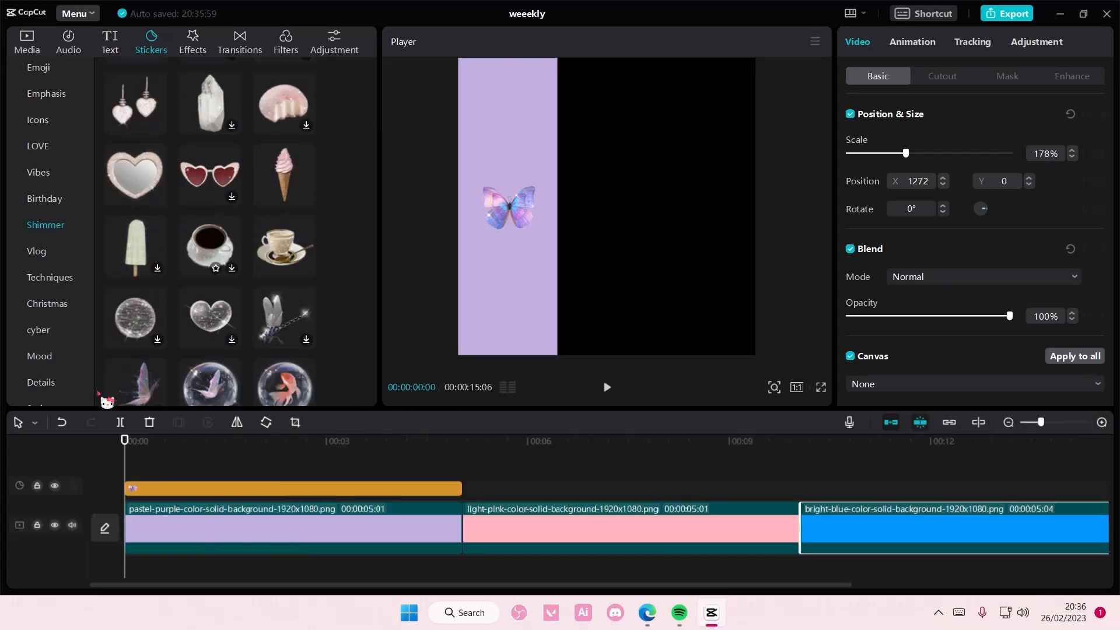
pyautogui.moveTo(125, 440); pyautogui.dragTo(464, 447)
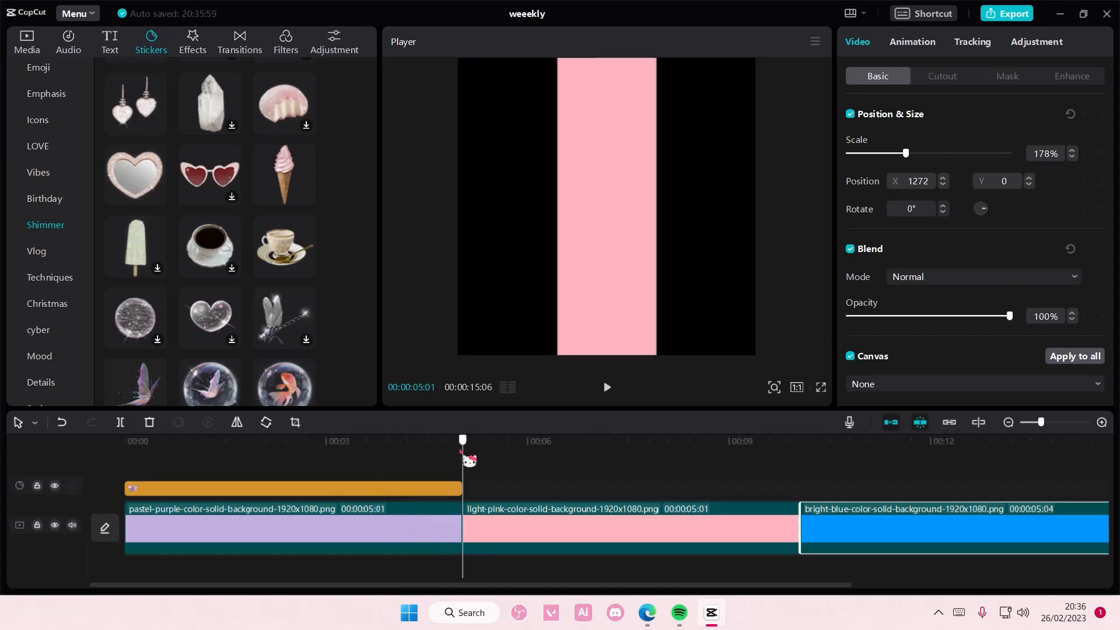
pyautogui.click(304, 196)
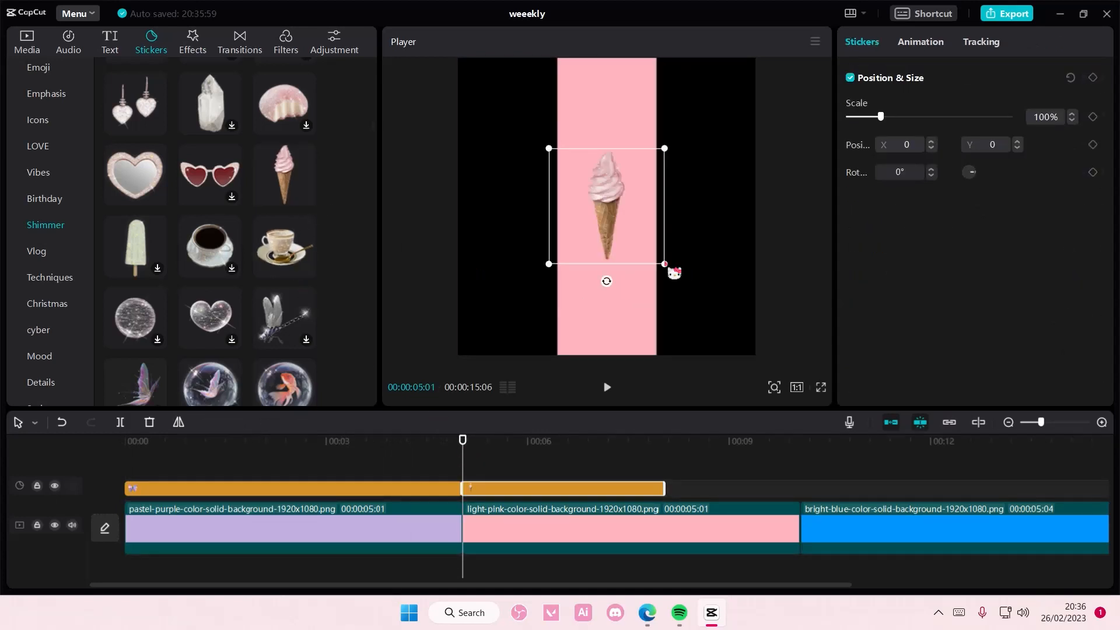
pyautogui.moveTo(664, 488); pyautogui.dragTo(798, 490)
pyautogui.moveTo(665, 264); pyautogui.dragTo(662, 262)
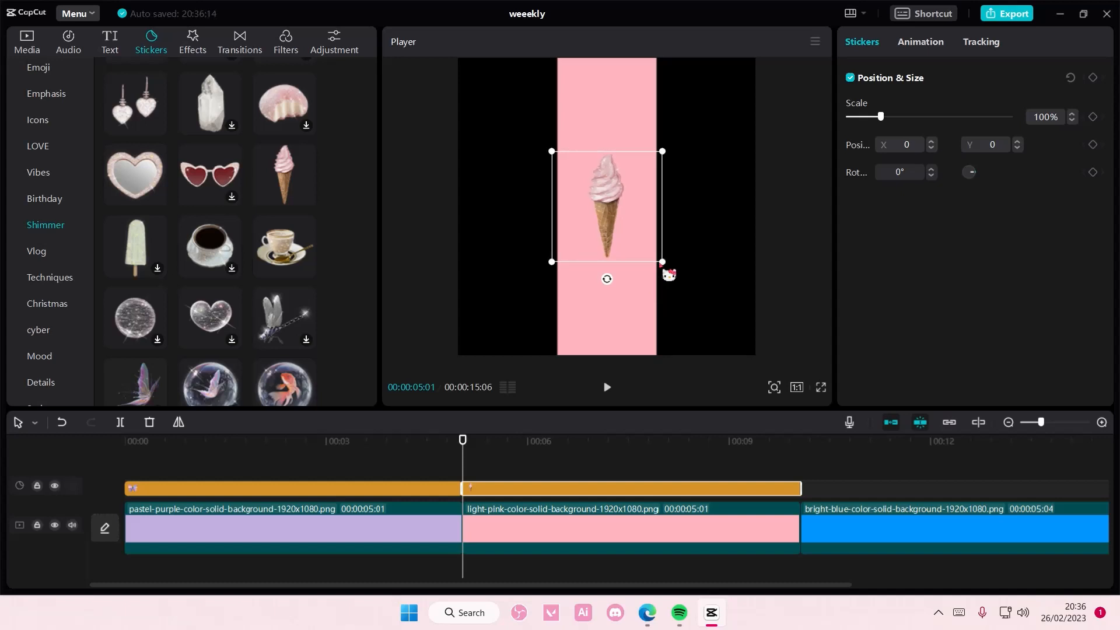
# Step: Add the eight-pointed crystal star sticker and make it span the whole blue clip
pyautogui.scroll(-10, 282, 318)
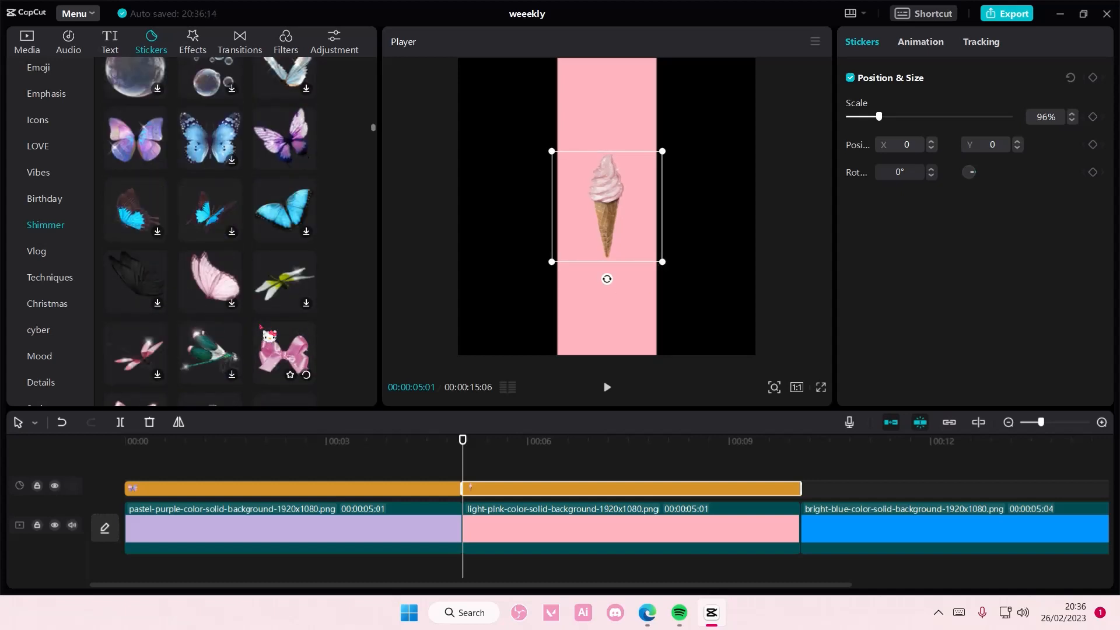
pyautogui.scroll(-8, 262, 330)
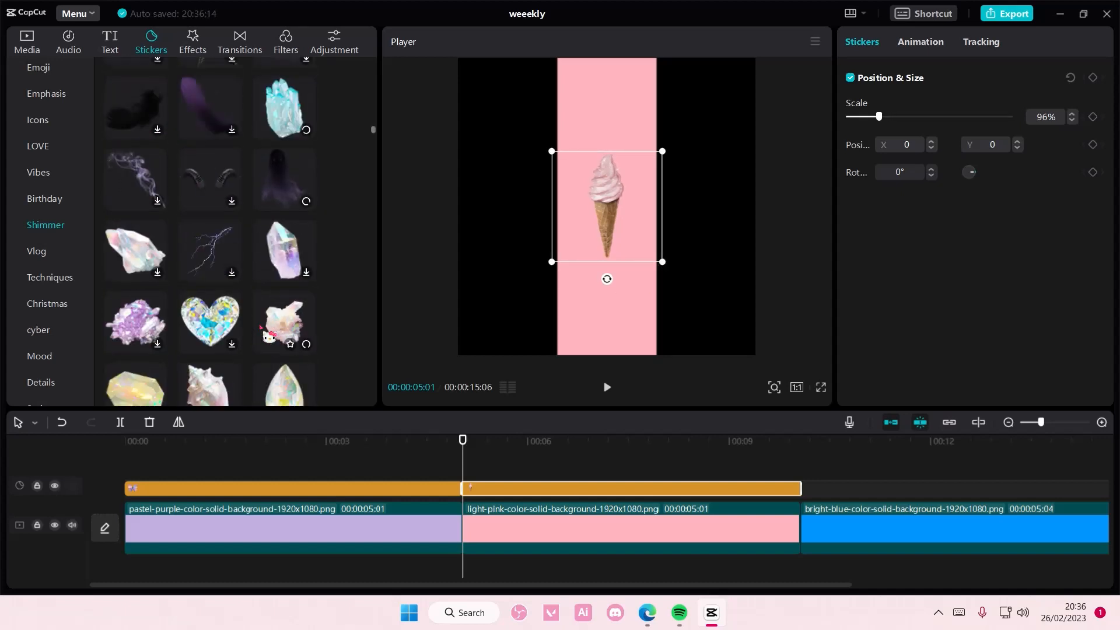
pyautogui.scroll(-1, 262, 331)
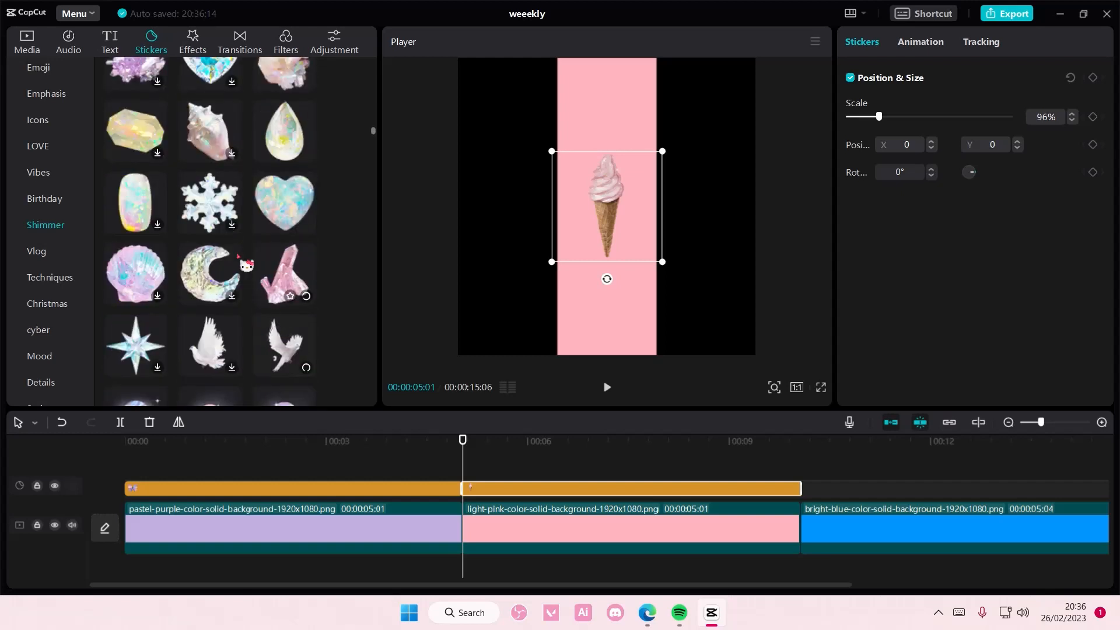
pyautogui.click(158, 368)
pyautogui.moveTo(653, 488); pyautogui.dragTo(928, 494)
pyautogui.moveTo(1001, 487); pyautogui.dragTo(403, 487)
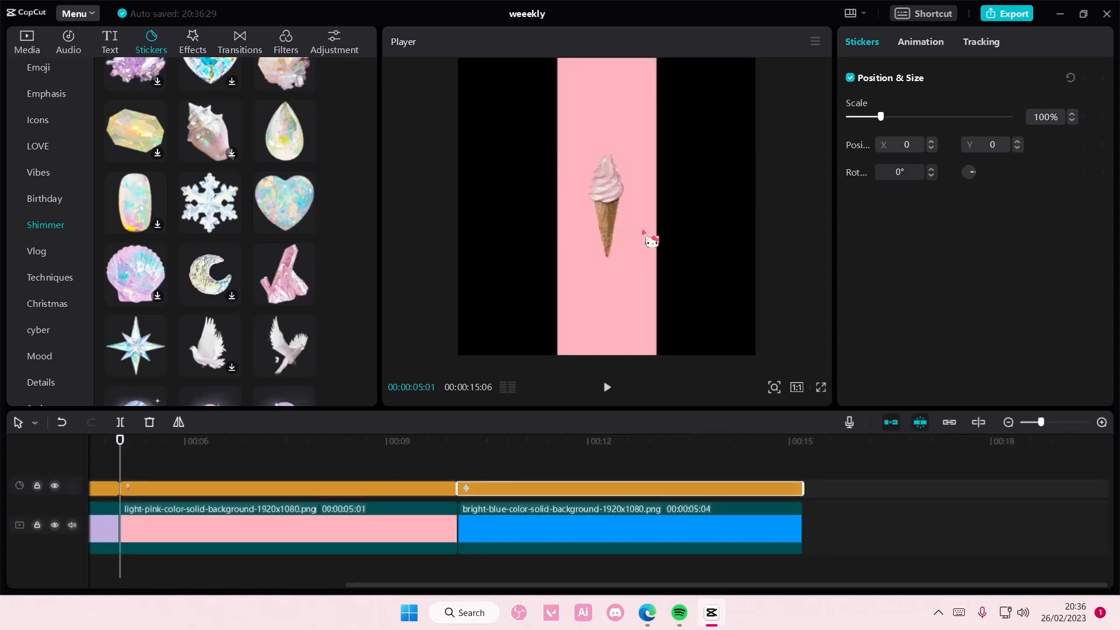
# Step: Shrink the star sticker and centre it horizontally on the blue strip
pyautogui.click(577, 446)
pyautogui.moveTo(615, 237); pyautogui.dragTo(692, 228)
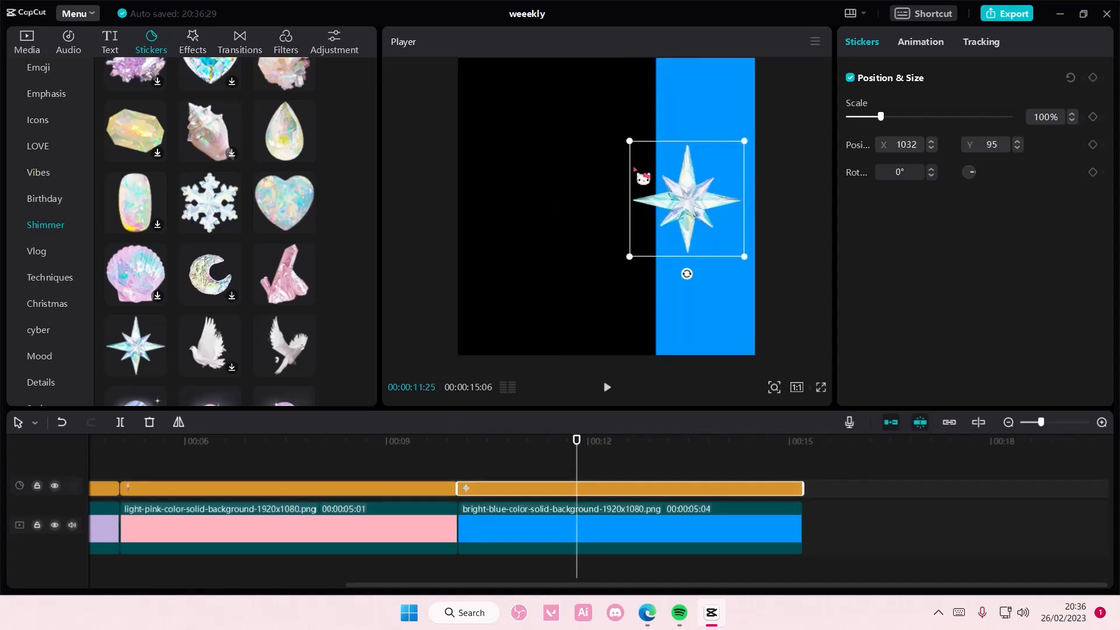
pyautogui.moveTo(629, 142); pyautogui.dragTo(711, 218)
pyautogui.click(805, 462)
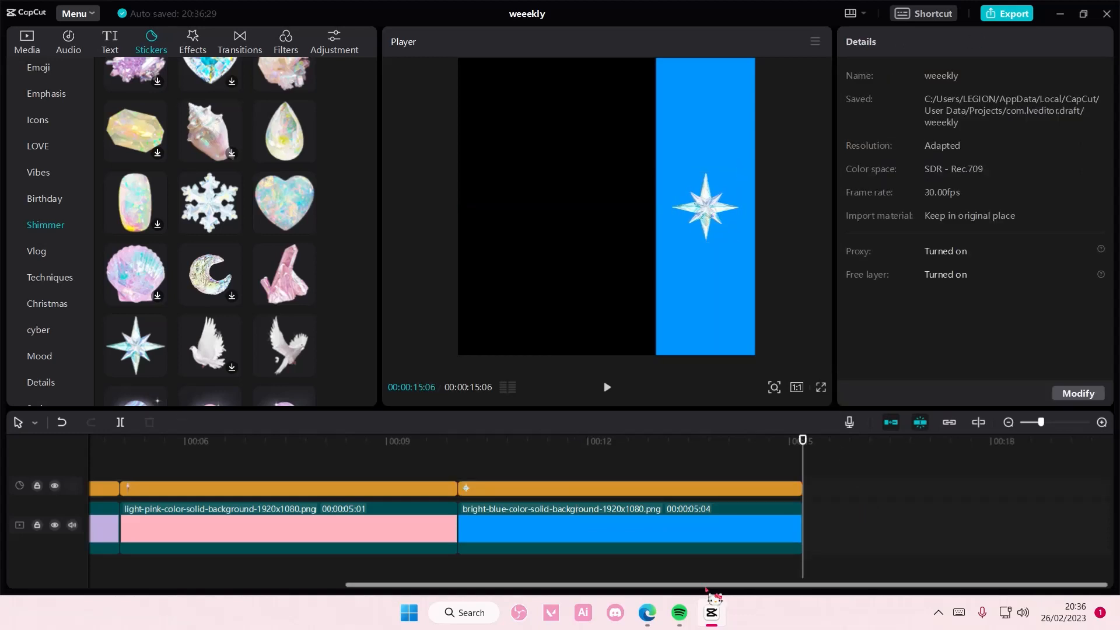
# Step: Combine the purple clip and its butterfly sticker into a compound clip
pyautogui.moveTo(709, 585); pyautogui.dragTo(392, 567)
pyautogui.moveTo(336, 455); pyautogui.dragTo(358, 534)
pyautogui.rightClick(370, 527)
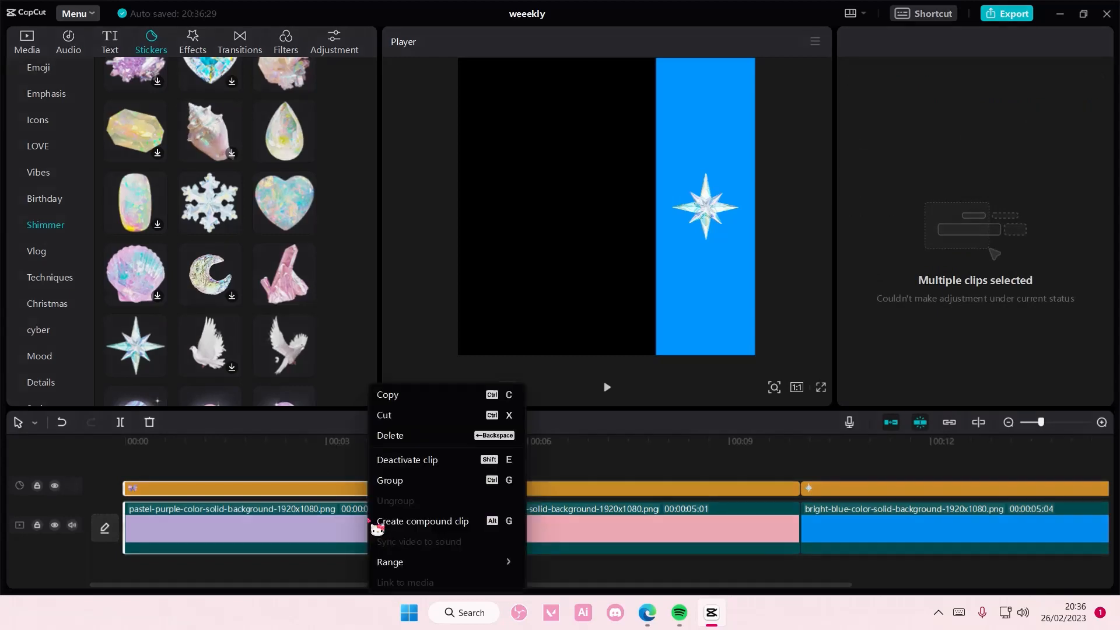
pyautogui.click(389, 521)
# Step: Make one compound clip from the pink clip and cone sticker, and another from the blue clip and star sticker
pyautogui.moveTo(537, 468); pyautogui.dragTo(554, 531)
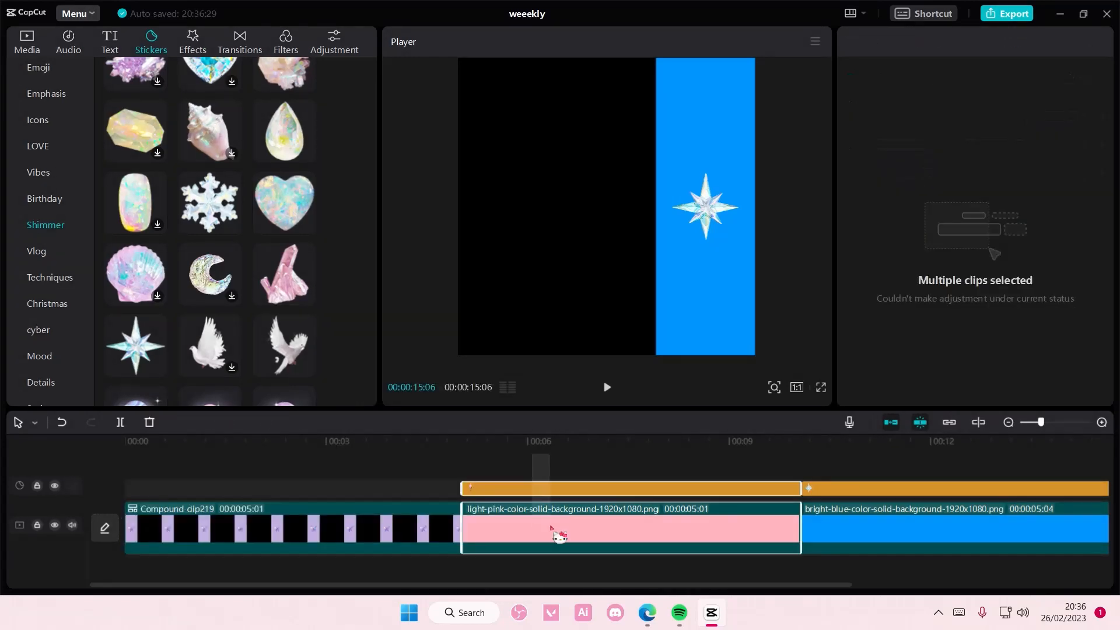
pyautogui.rightClick(560, 529)
pyautogui.click(581, 525)
pyautogui.moveTo(830, 480); pyautogui.dragTo(882, 527)
pyautogui.rightClick(881, 523)
pyautogui.click(916, 521)
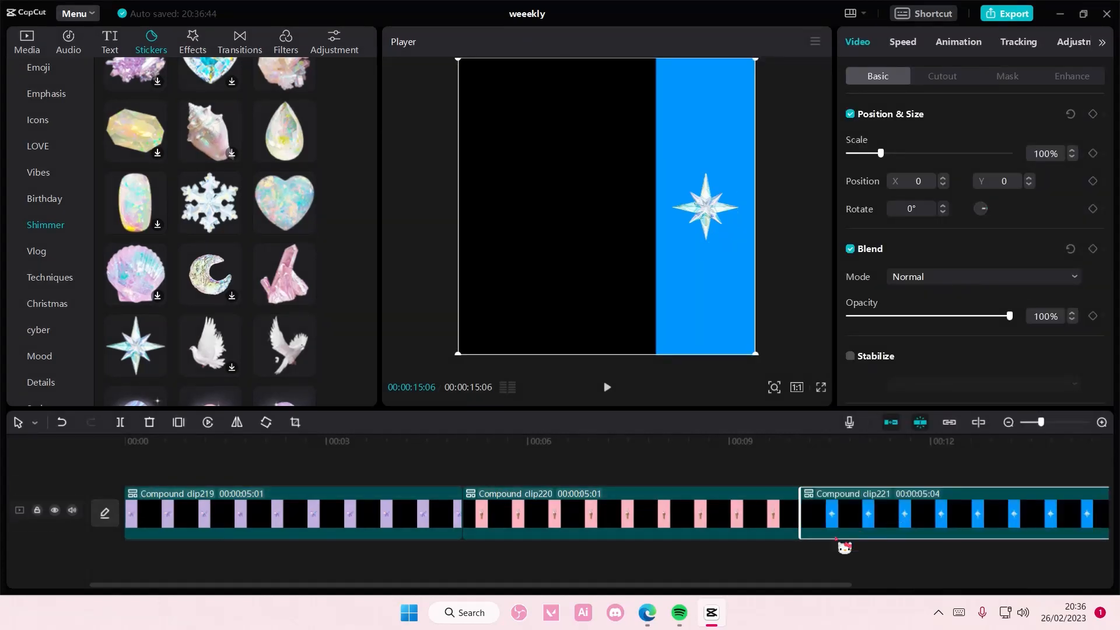
# Step: Stack the pink and blue compound clips on separate tracks above the purple one, near the timeline start
pyautogui.click(814, 561)
pyautogui.moveTo(680, 517); pyautogui.dragTo(267, 469)
pyautogui.moveTo(559, 530); pyautogui.dragTo(274, 458)
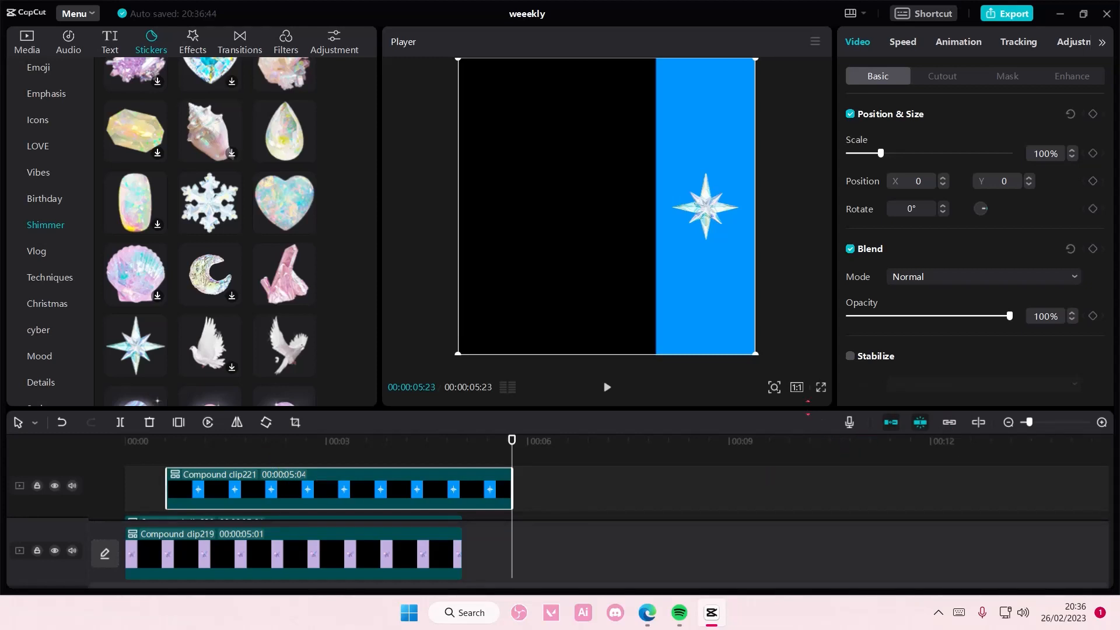
# Step: Enlarge the timeline area and stagger the clips so pink starts about 0.8 s in and blue about 2 s in
pyautogui.moveTo(808, 408); pyautogui.dragTo(805, 341)
pyautogui.moveTo(411, 432); pyautogui.dragTo(449, 430)
pyautogui.click(353, 479)
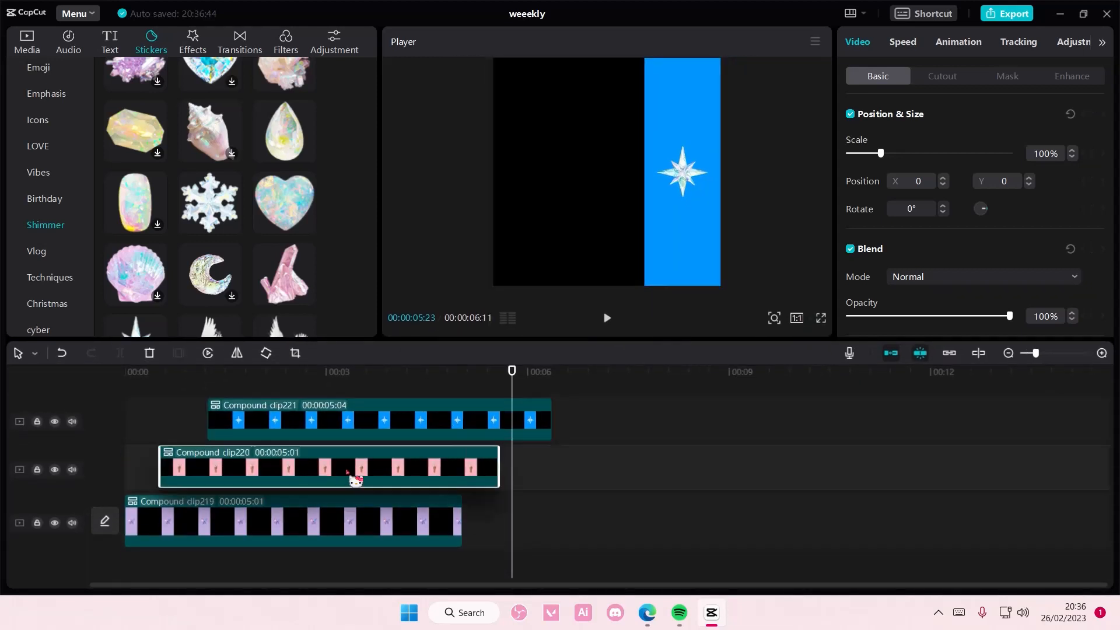
pyautogui.moveTo(356, 480); pyautogui.dragTo(376, 475)
pyautogui.moveTo(364, 437); pyautogui.dragTo(420, 438)
# Step: Apply a Split mask to the purple compound clip, feather its edge and raise it above the frame to Y 954
pyautogui.click(429, 374)
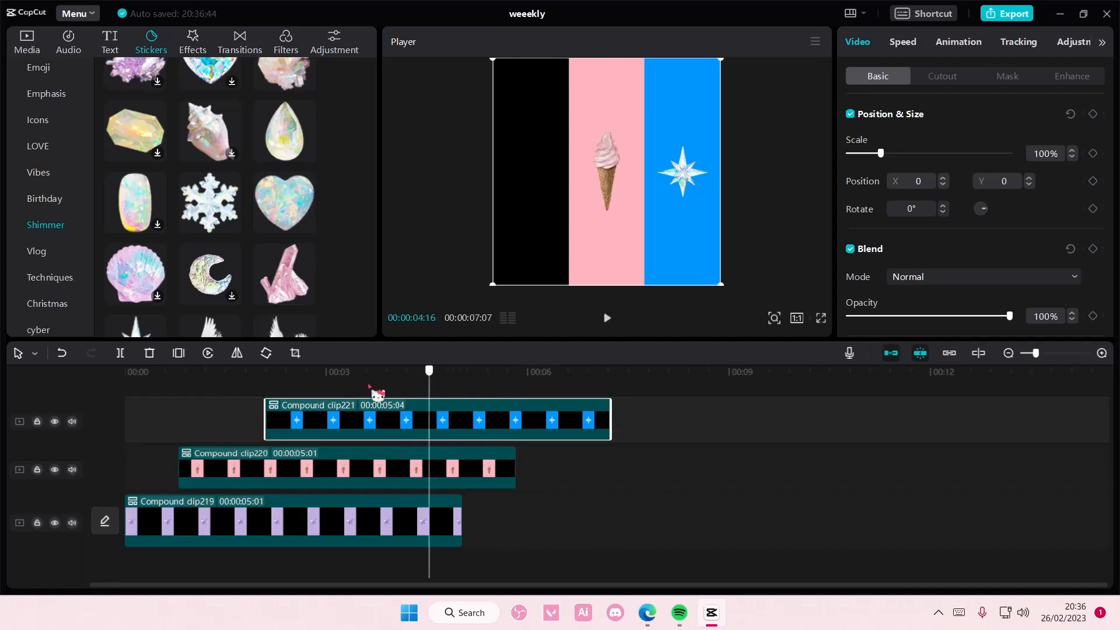
pyautogui.moveTo(369, 386); pyautogui.dragTo(155, 421)
pyautogui.click(238, 540)
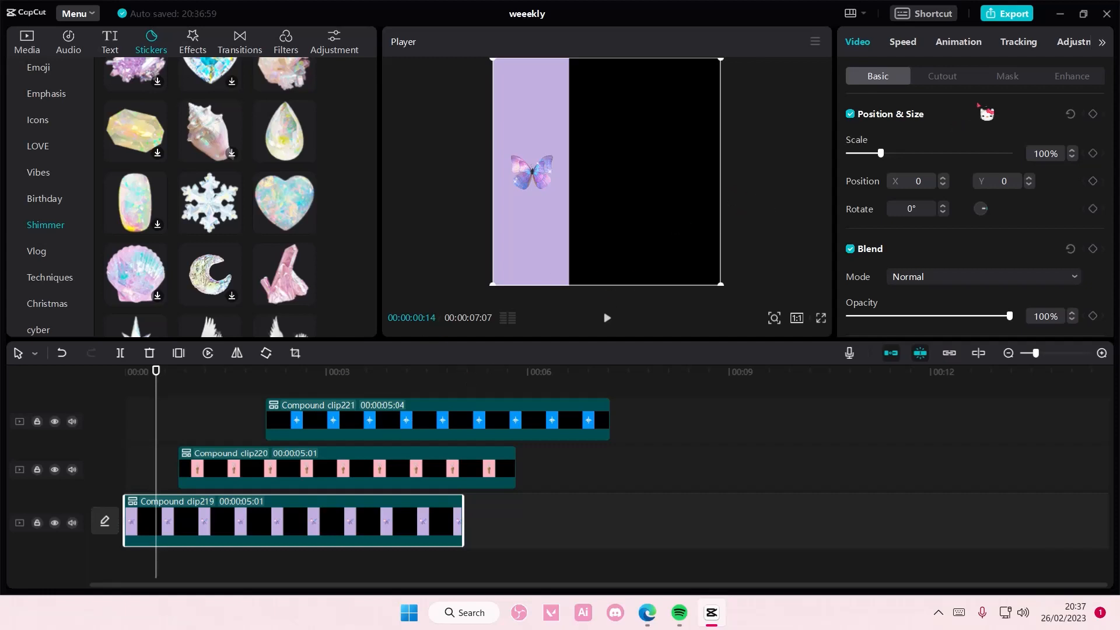
pyautogui.click(1007, 77)
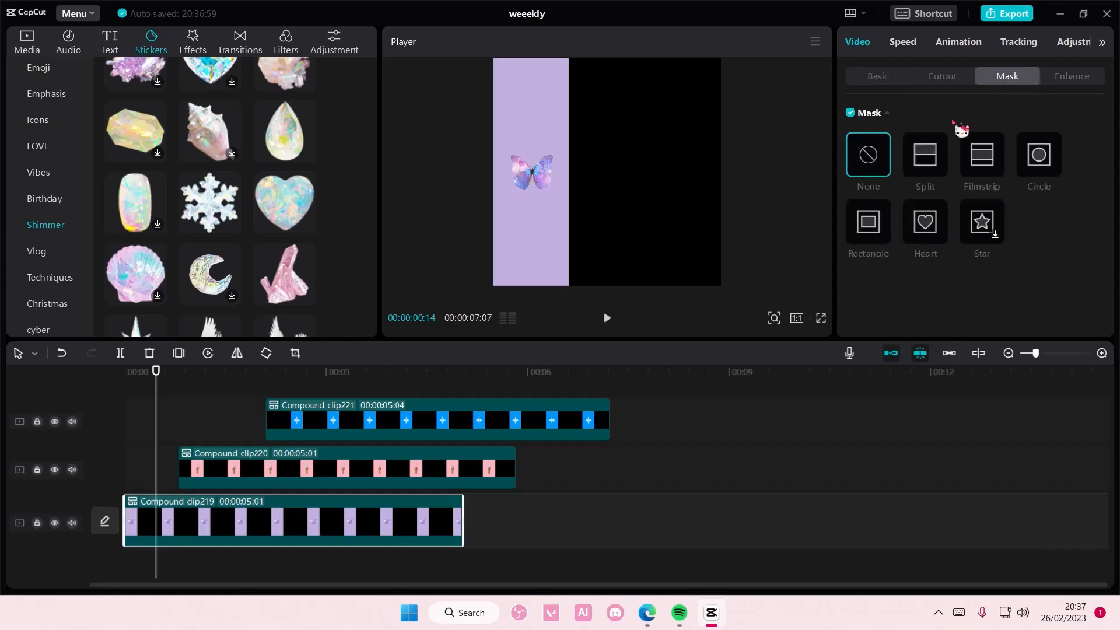
pyautogui.click(936, 160)
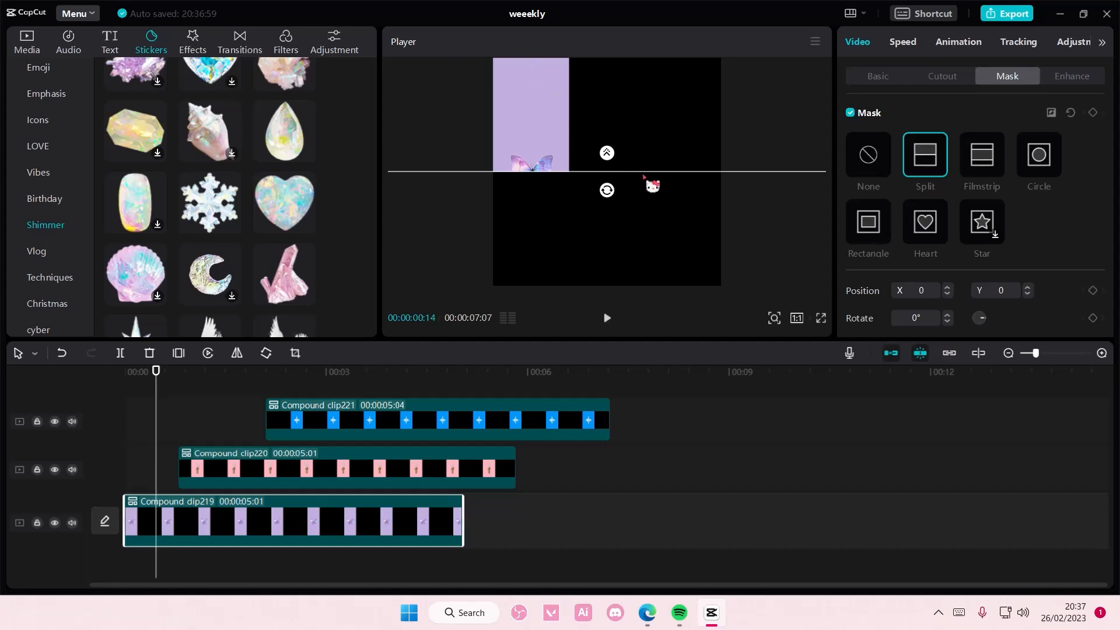
pyautogui.moveTo(644, 175); pyautogui.dragTo(628, 61)
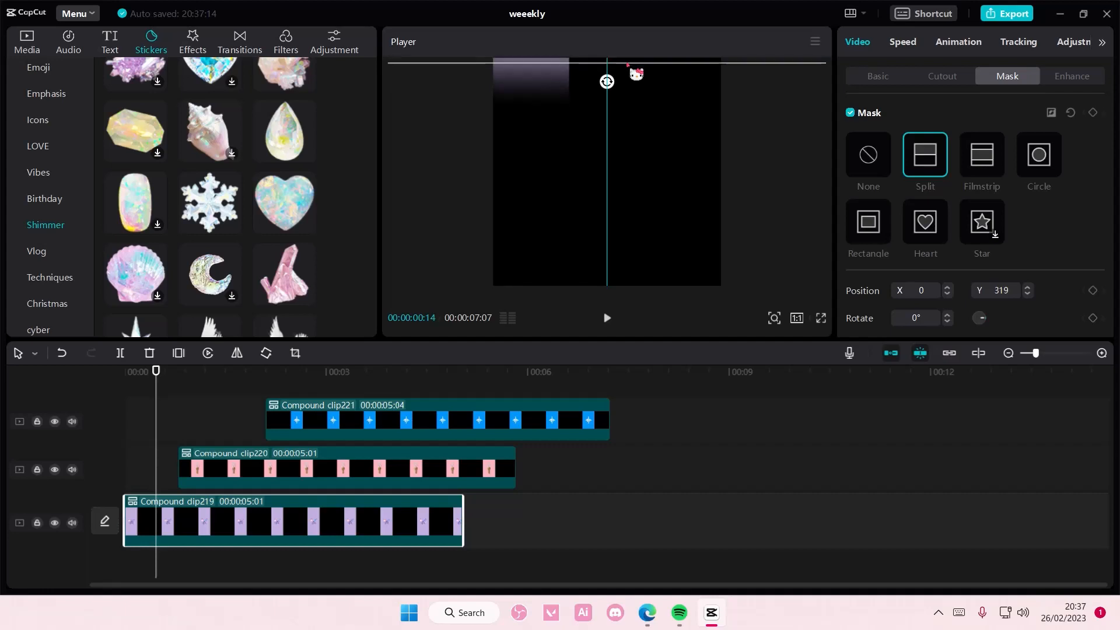
pyautogui.moveTo(627, 61); pyautogui.dragTo(627, 61)
# Step: Keyframe the purple clip's mask at its start, and lower the mask to Y -960 at 00:24
pyautogui.moveTo(155, 383); pyautogui.dragTo(114, 387)
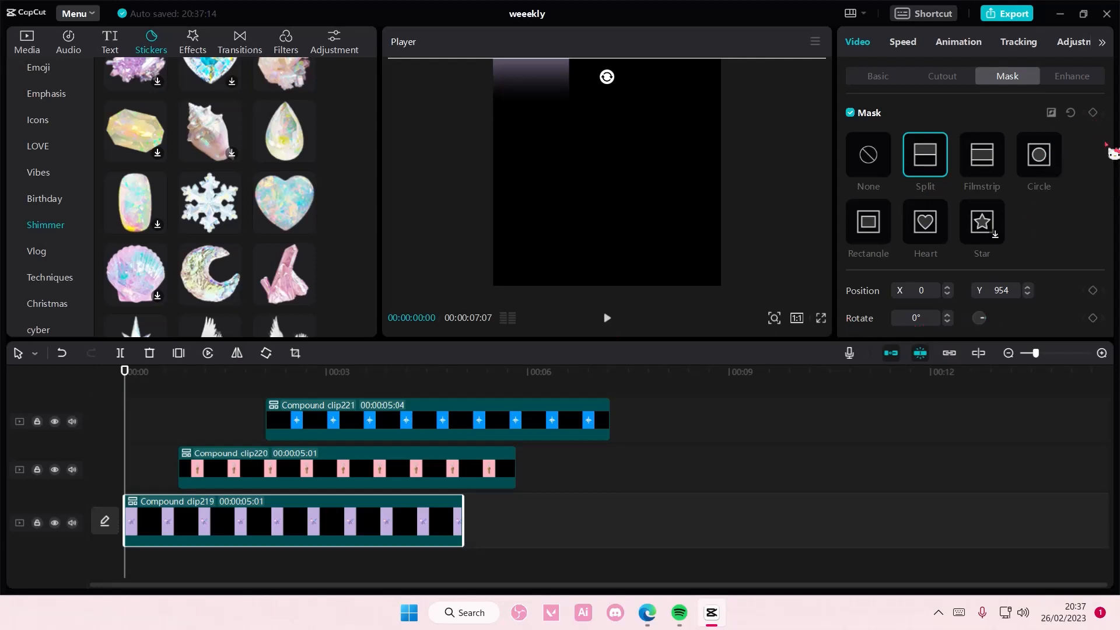
pyautogui.click(1093, 113)
pyautogui.moveTo(127, 433); pyautogui.dragTo(181, 439)
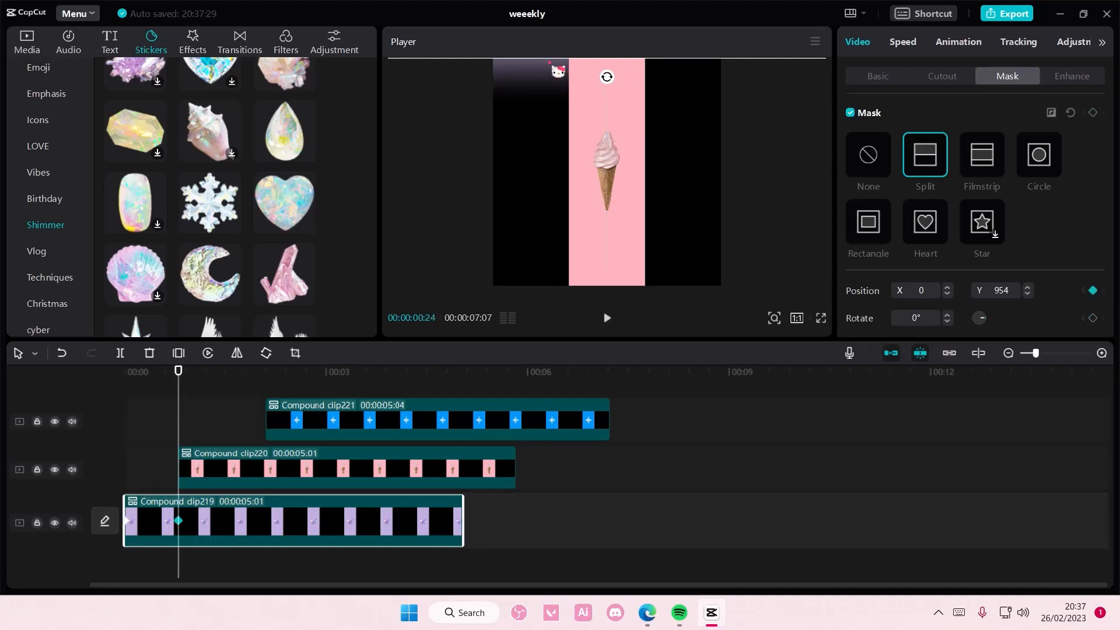
pyautogui.moveTo(548, 67); pyautogui.dragTo(537, 294)
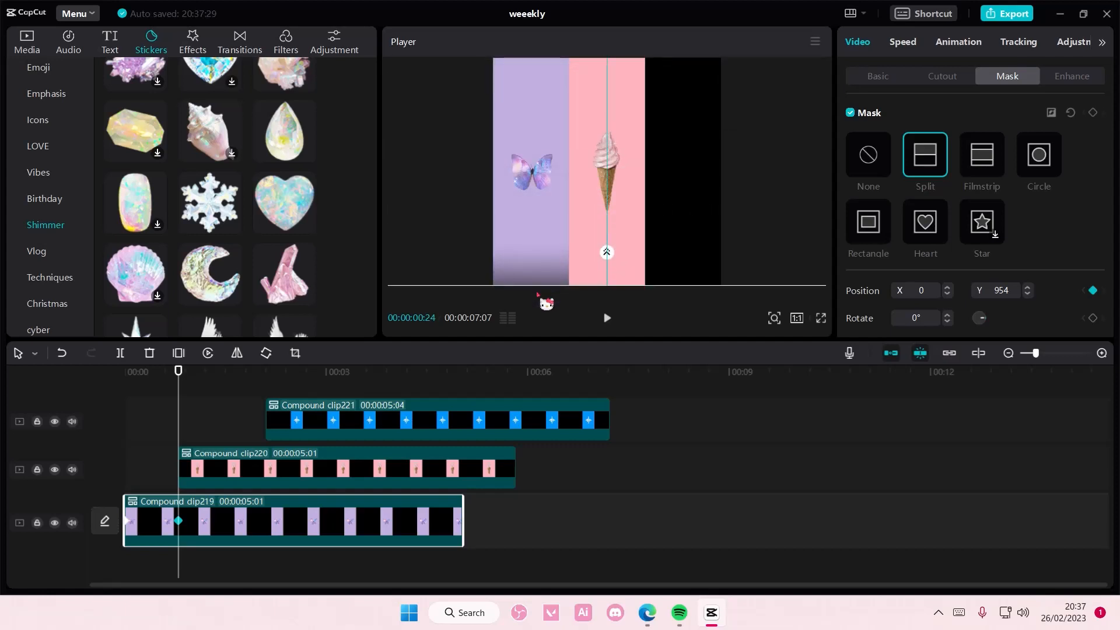
pyautogui.moveTo(182, 404)
pyautogui.mouseDown()
pyautogui.moveTo(103, 410)
pyautogui.moveTo(190, 413)
pyautogui.moveTo(180, 415)
pyautogui.mouseUp()
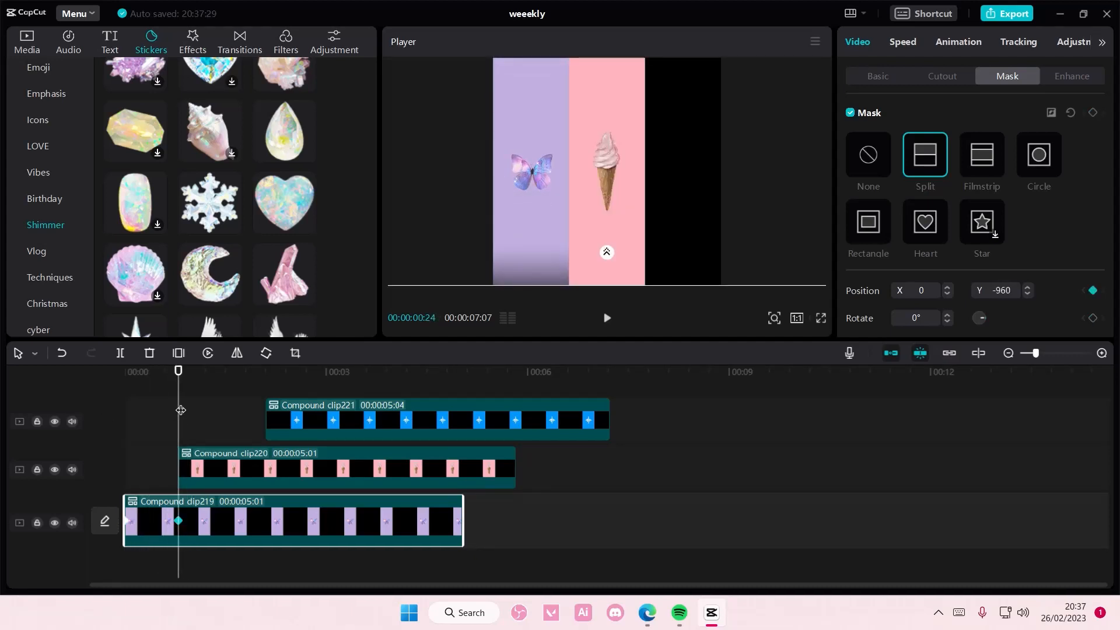
# Step: Give the pink compound clip a feathered Split mask rotated 180°, lower it to Y -960 and keyframe it at the clip's start
pyautogui.click(239, 474)
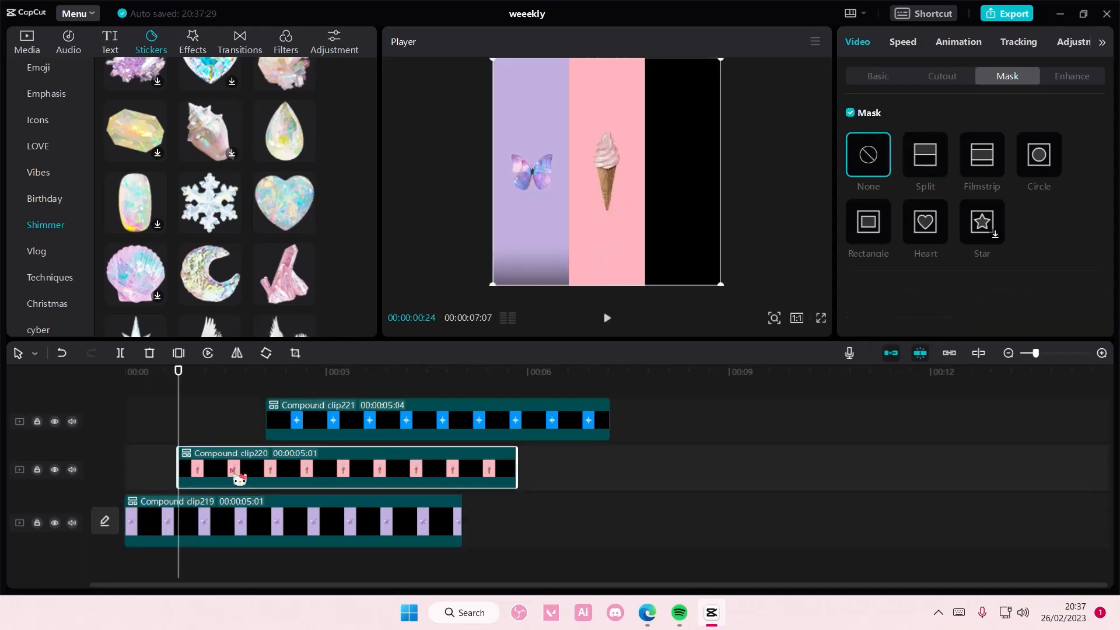
pyautogui.click(926, 170)
pyautogui.moveTo(599, 193); pyautogui.dragTo(659, 107)
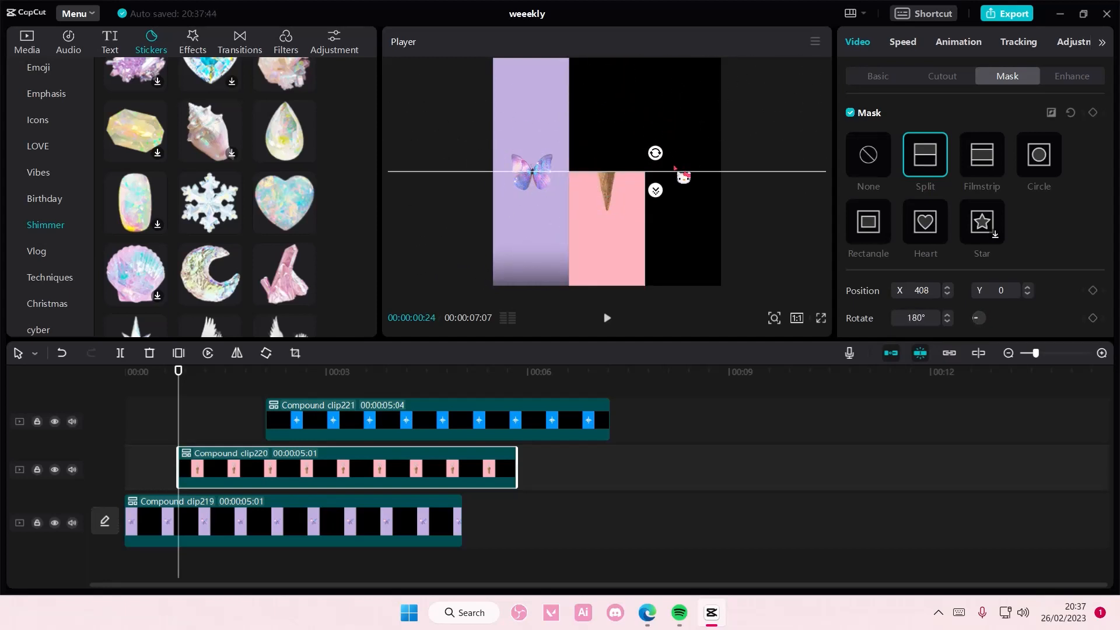
pyautogui.moveTo(650, 202)
pyautogui.mouseDown()
pyautogui.moveTo(657, 216)
pyautogui.moveTo(656, 203)
pyautogui.mouseUp()
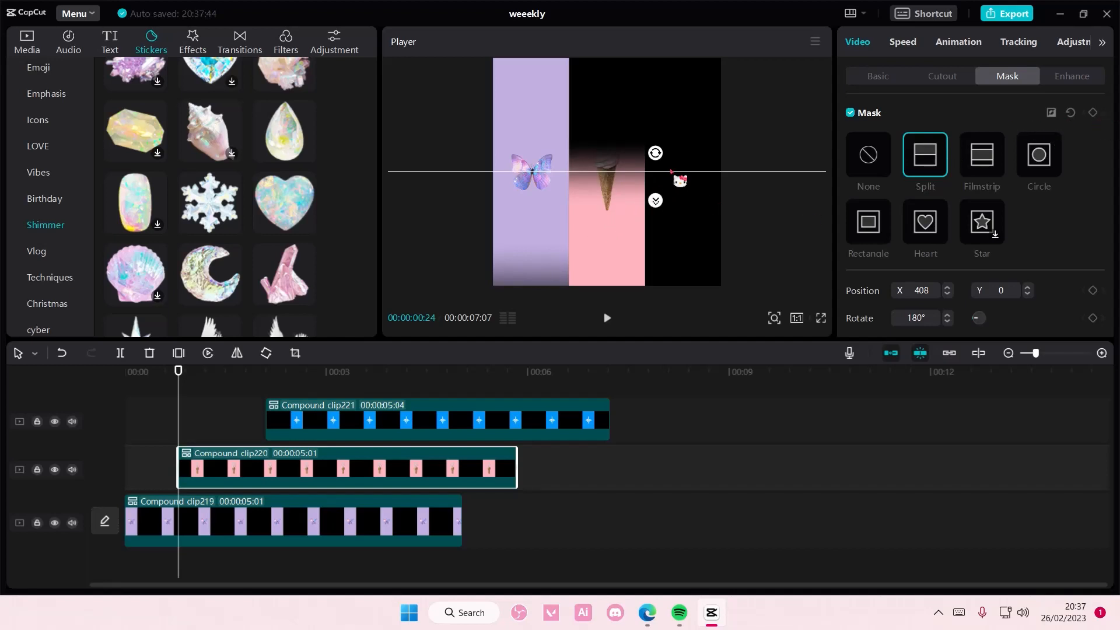
pyautogui.moveTo(671, 171); pyautogui.dragTo(671, 288)
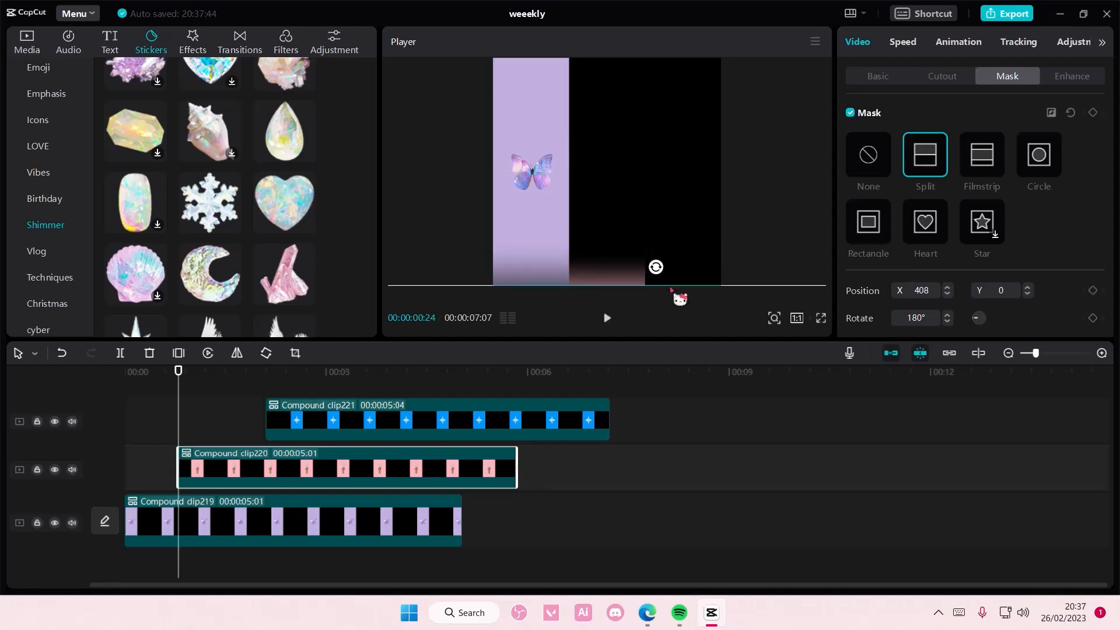
pyautogui.click(1092, 114)
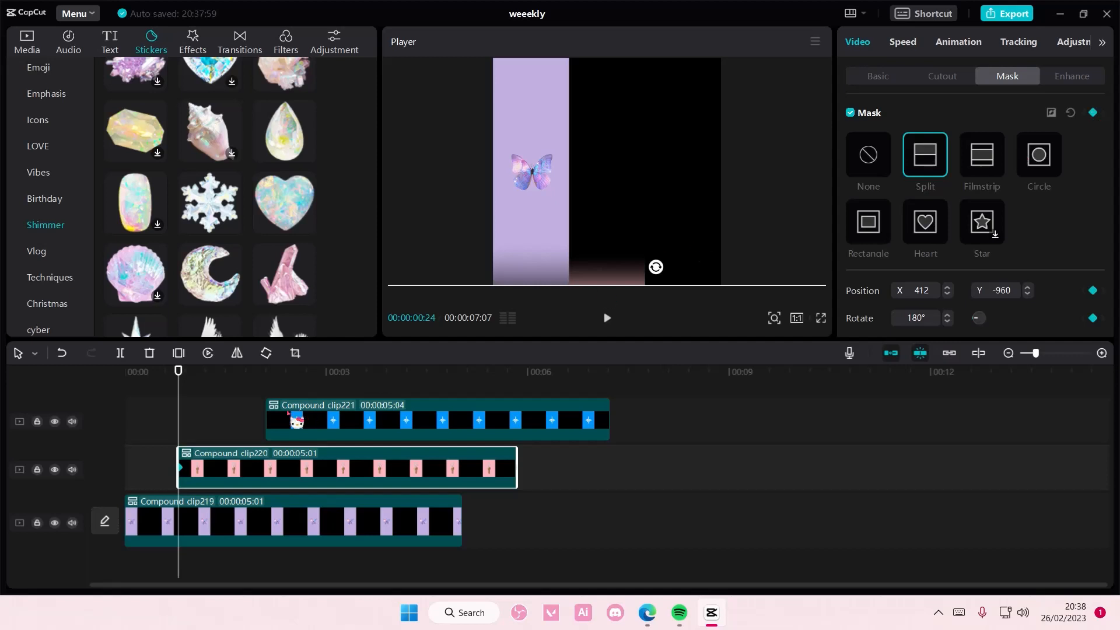
# Step: Shift the blue compound clip to start at 01:25, and raise the pink clip's mask to Y 960 at that time
pyautogui.moveTo(184, 387); pyautogui.dragTo(247, 396)
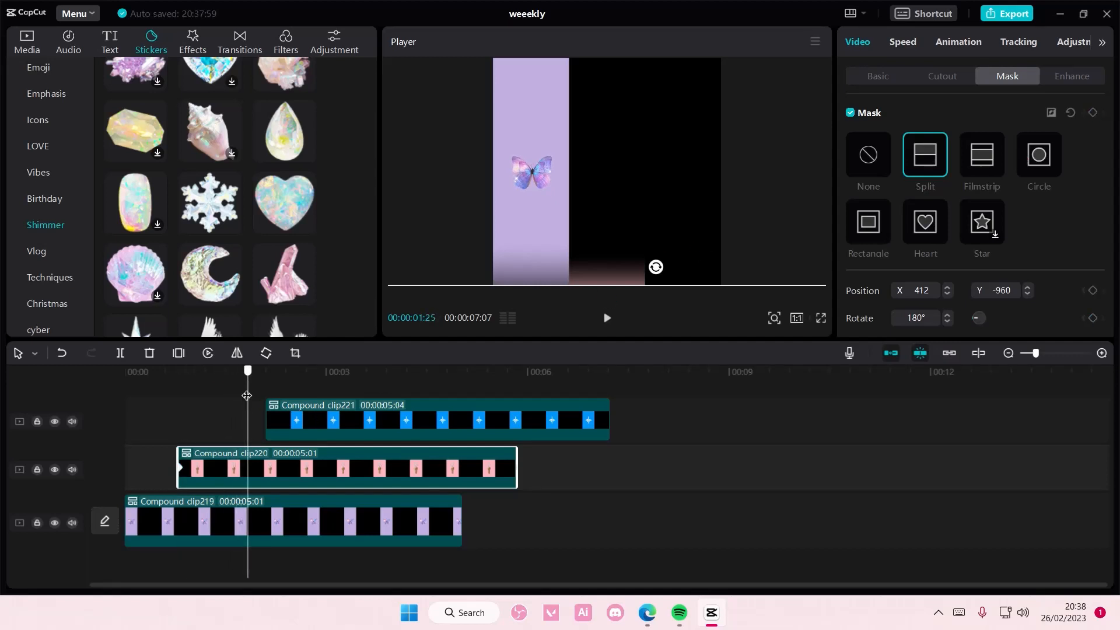
pyautogui.moveTo(320, 414); pyautogui.dragTo(301, 417)
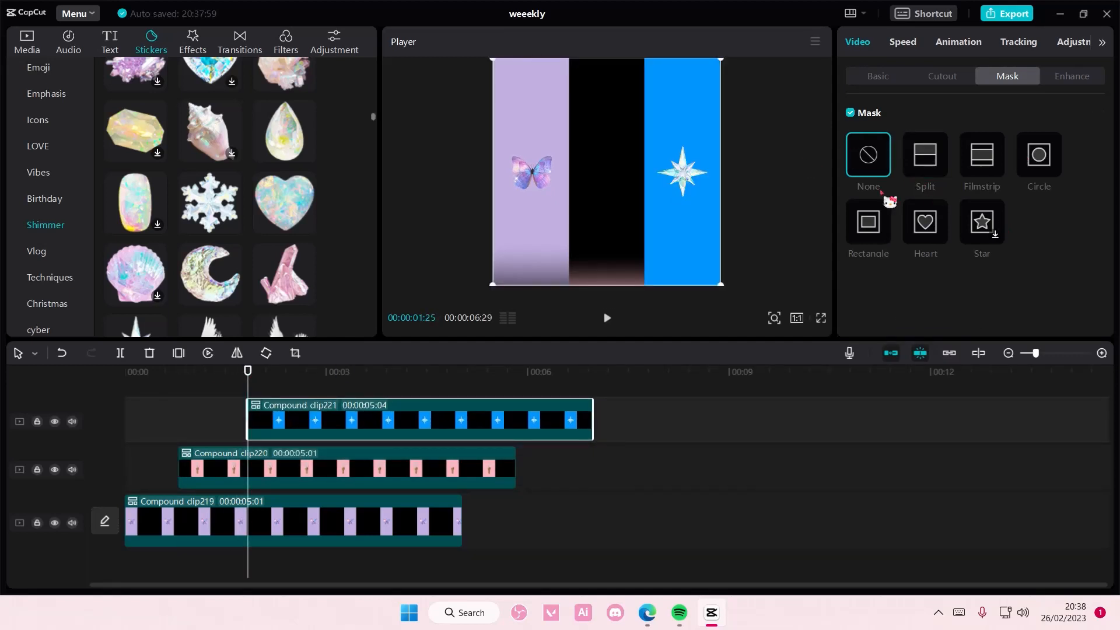
pyautogui.click(244, 456)
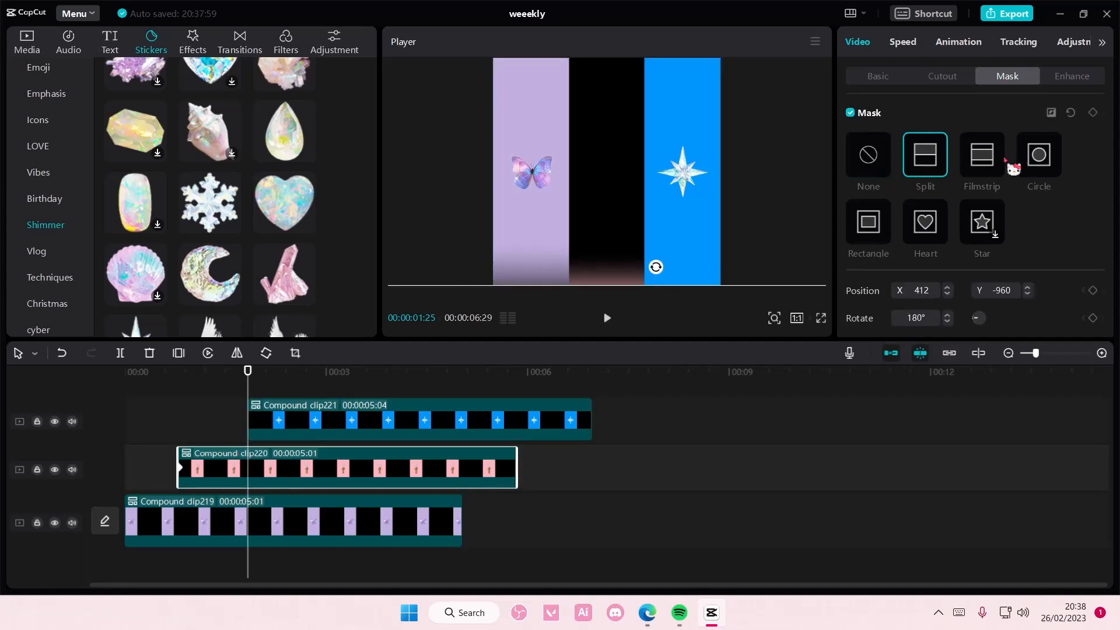
pyautogui.moveTo(656, 287); pyautogui.dragTo(665, 46)
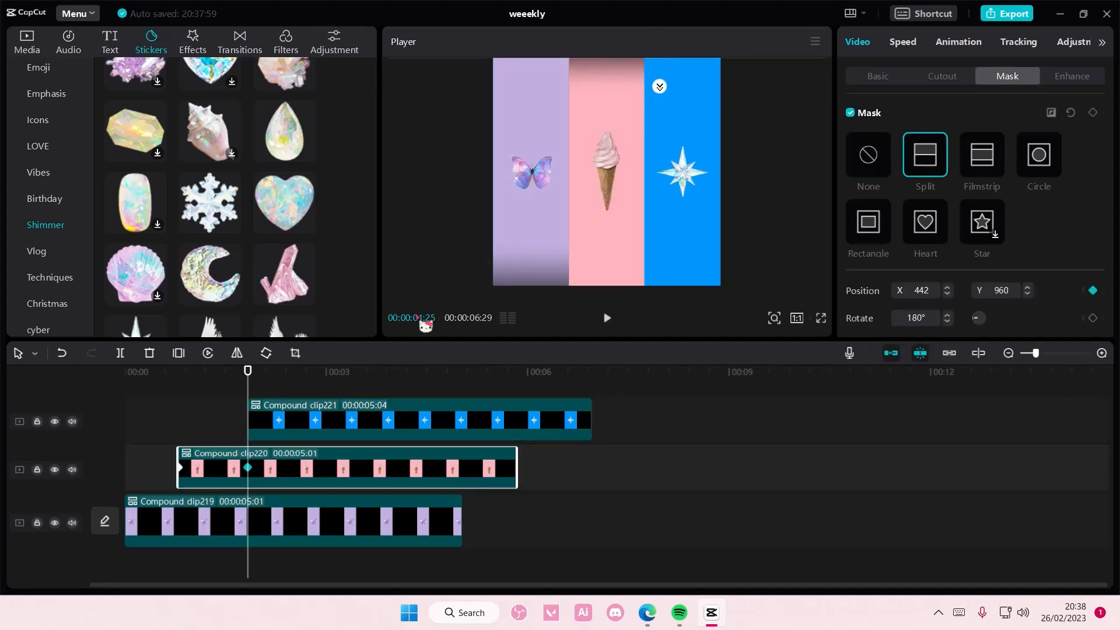
# Step: Add a feathered Split mask to the blue compound clip, keyframed from Y 954 at 01:25 to Y -960 at 03:02
pyautogui.click(265, 419)
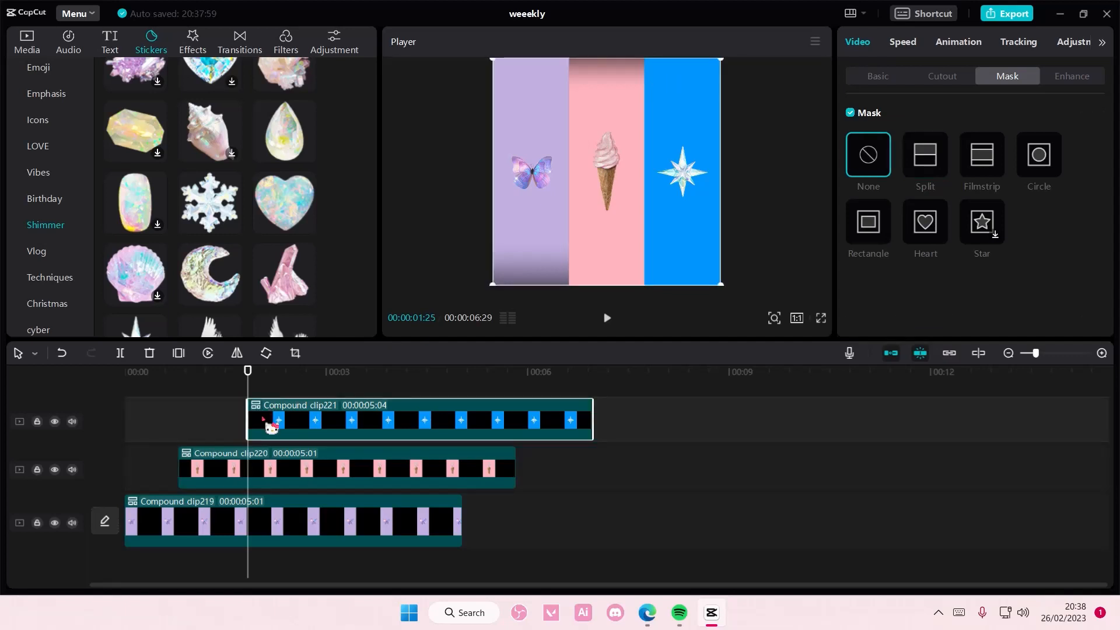
pyautogui.click(937, 169)
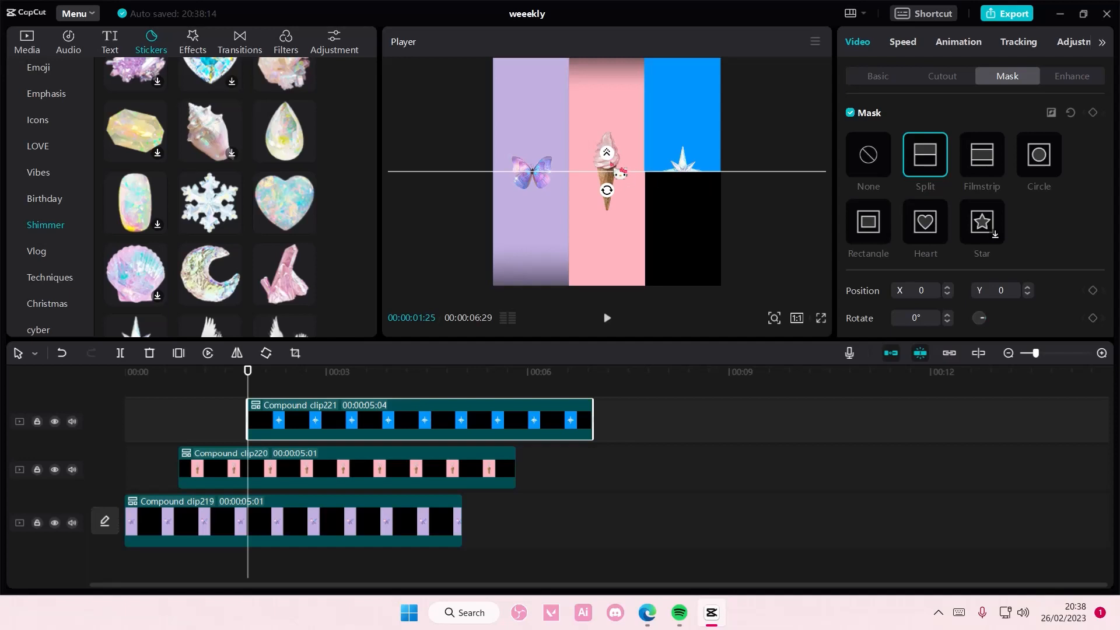
pyautogui.moveTo(654, 172); pyautogui.dragTo(631, 123)
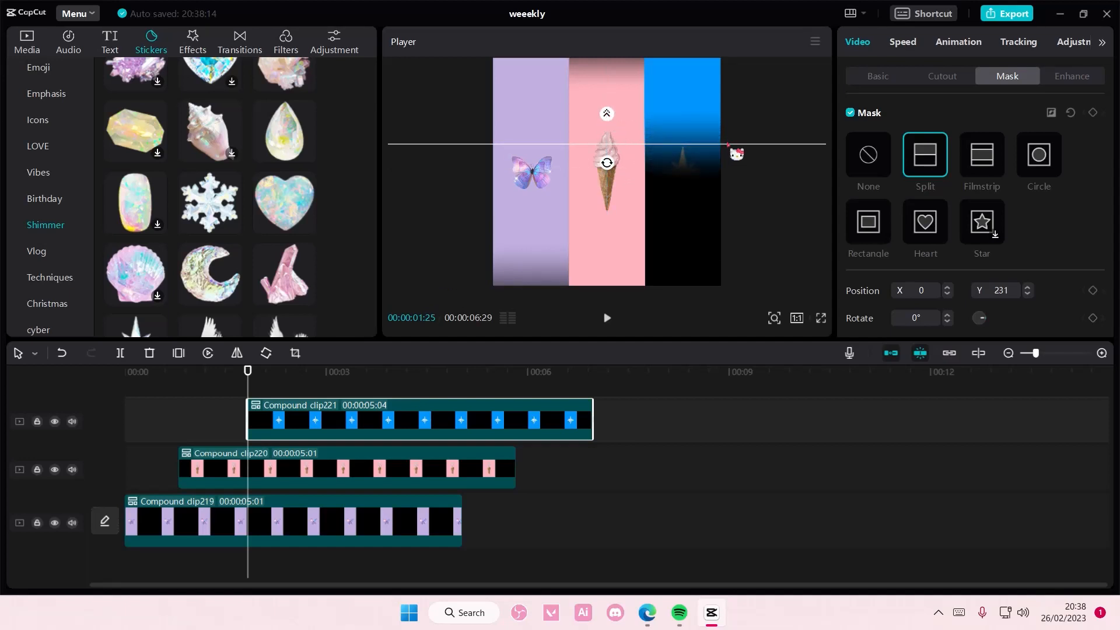
pyautogui.moveTo(728, 144); pyautogui.dragTo(727, 69)
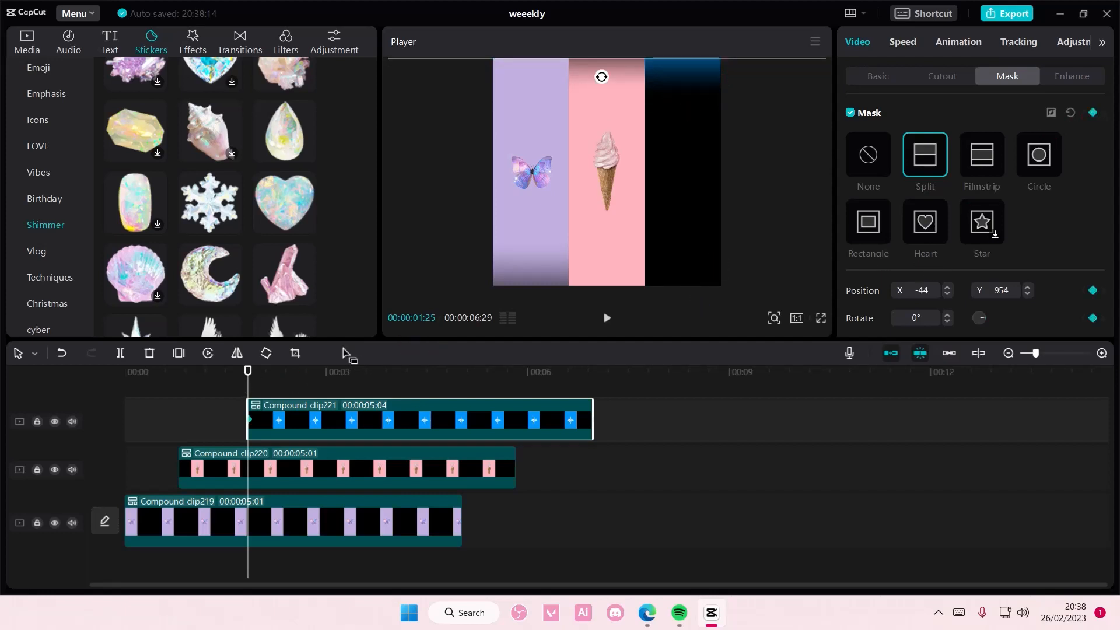
pyautogui.moveTo(249, 390); pyautogui.dragTo(330, 398)
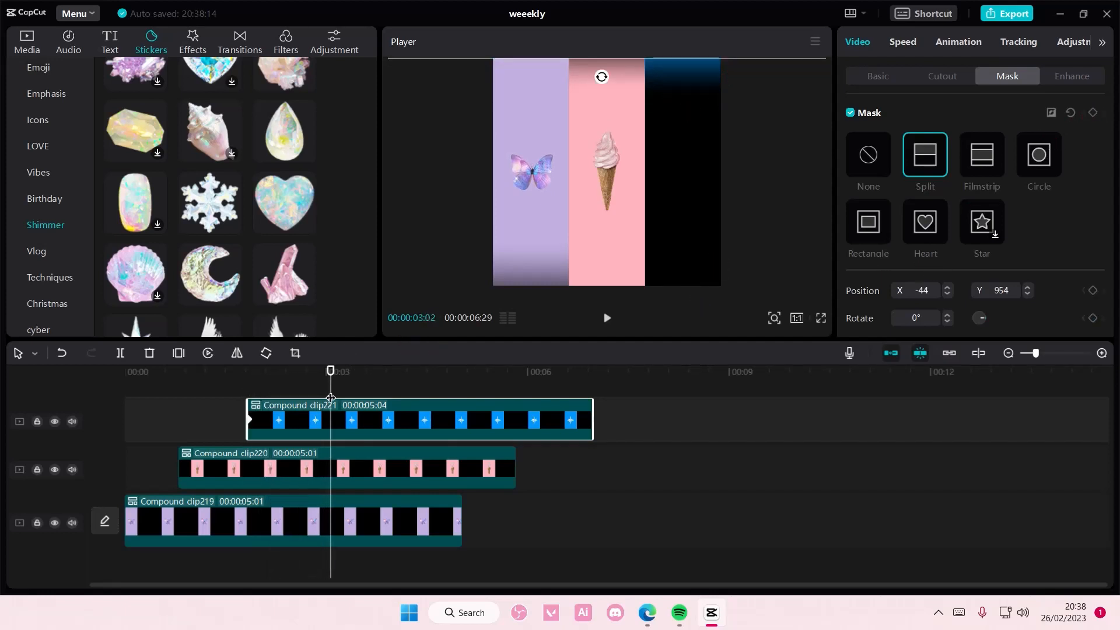
pyautogui.moveTo(726, 63); pyautogui.dragTo(594, 134)
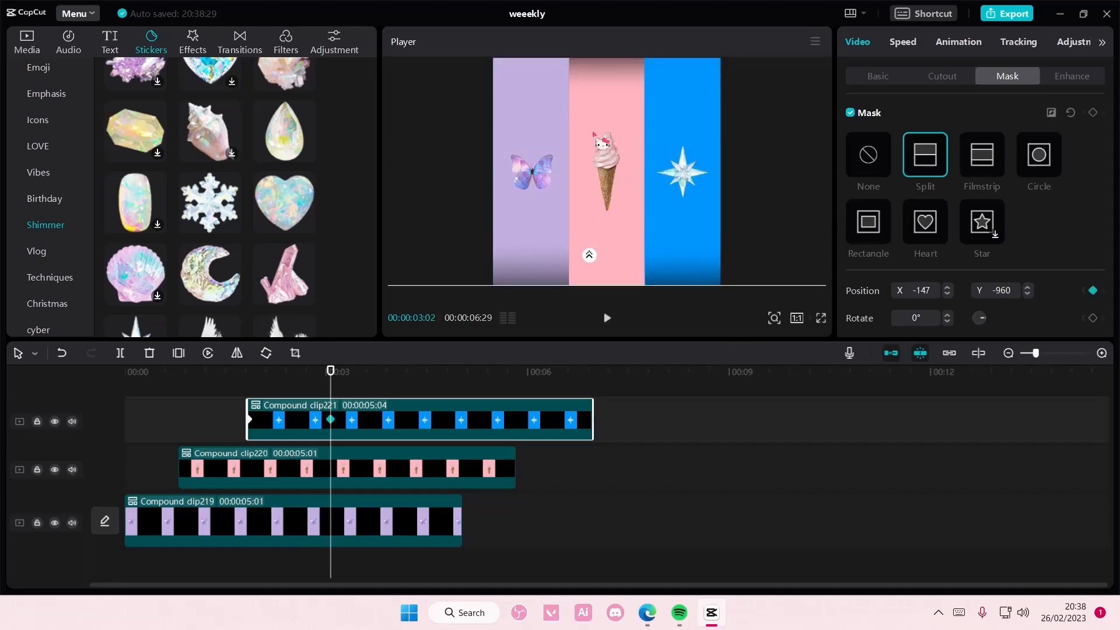
# Step: Remove the mask feather at the ending keyframes of the pink clip (01:25) and the purple clip (00:24)
pyautogui.click(279, 472)
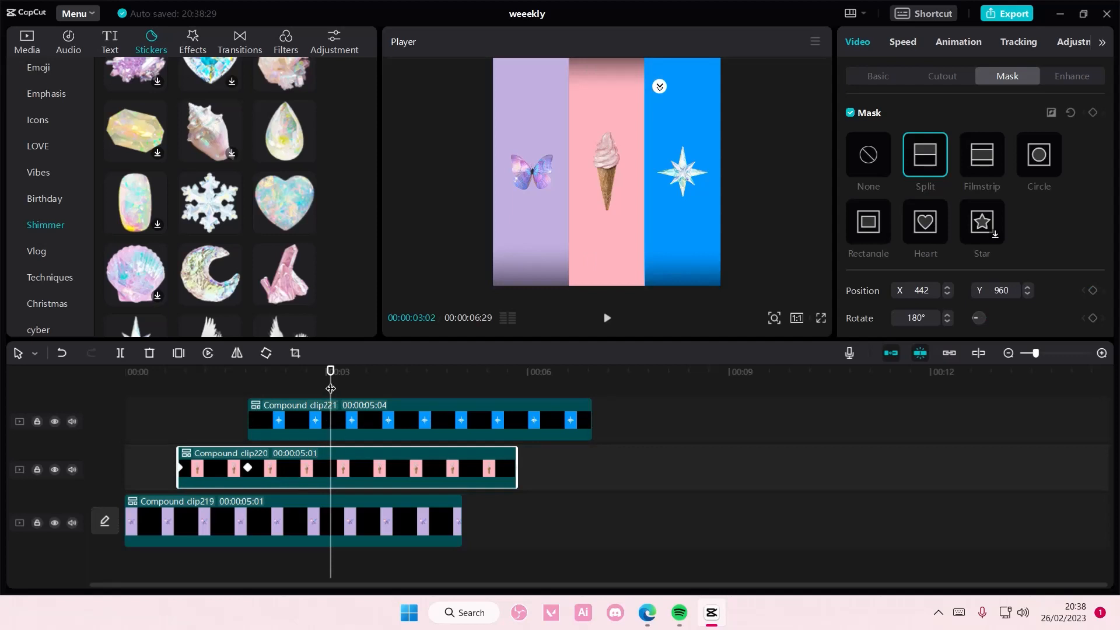
pyautogui.moveTo(330, 388); pyautogui.dragTo(248, 388)
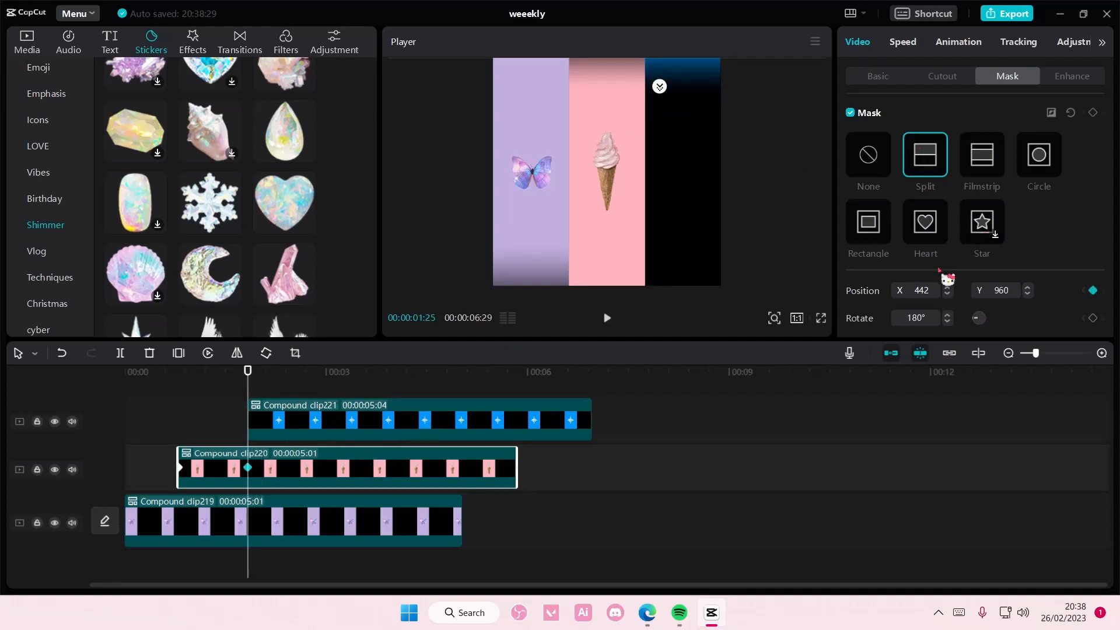
pyautogui.scroll(-1, 940, 272)
pyautogui.click(259, 529)
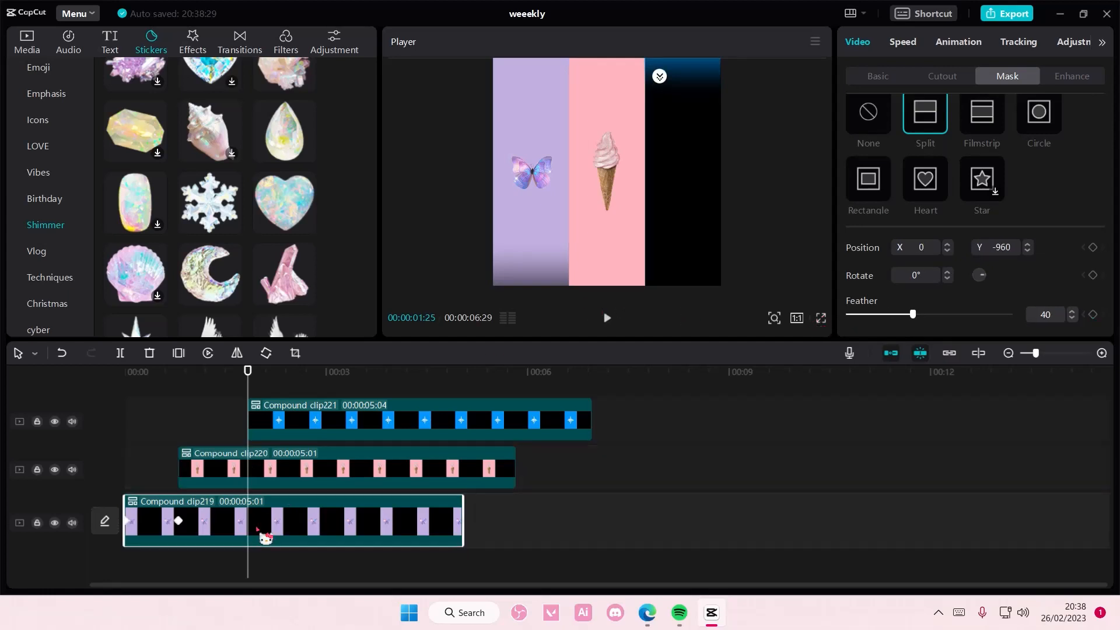
pyautogui.moveTo(251, 400); pyautogui.dragTo(179, 408)
pyautogui.moveTo(913, 315); pyautogui.dragTo(898, 315)
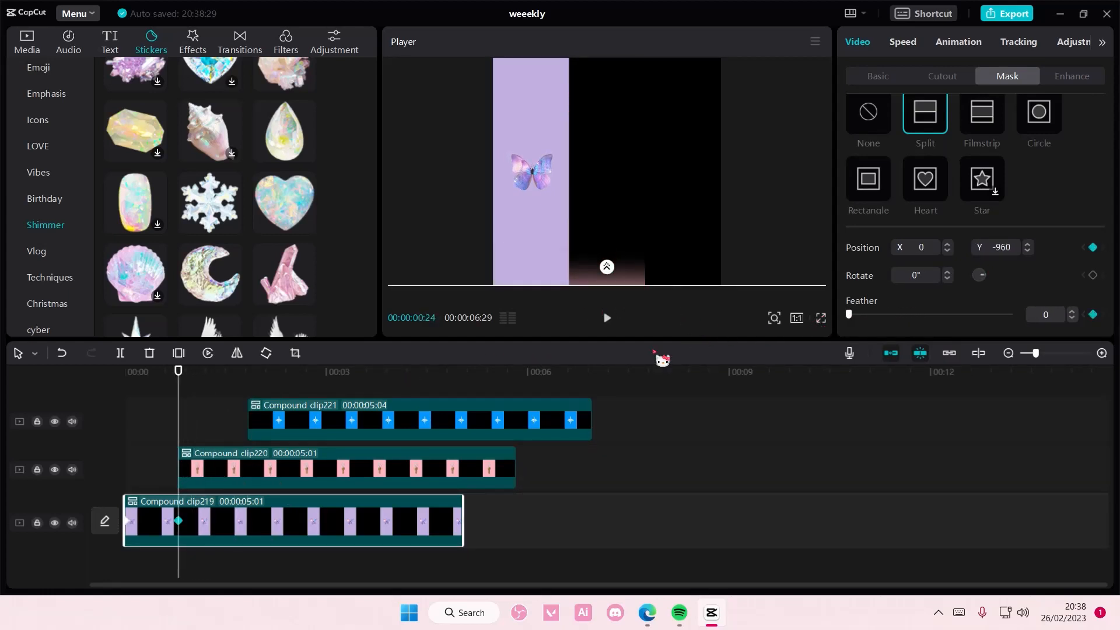
# Step: Remove the mask feather at the blue compound clip's ending keyframe at 03:02
pyautogui.click(500, 432)
pyautogui.click(185, 381)
pyautogui.moveTo(205, 379); pyautogui.dragTo(273, 380)
pyautogui.moveTo(283, 379); pyautogui.dragTo(328, 391)
pyautogui.click(321, 417)
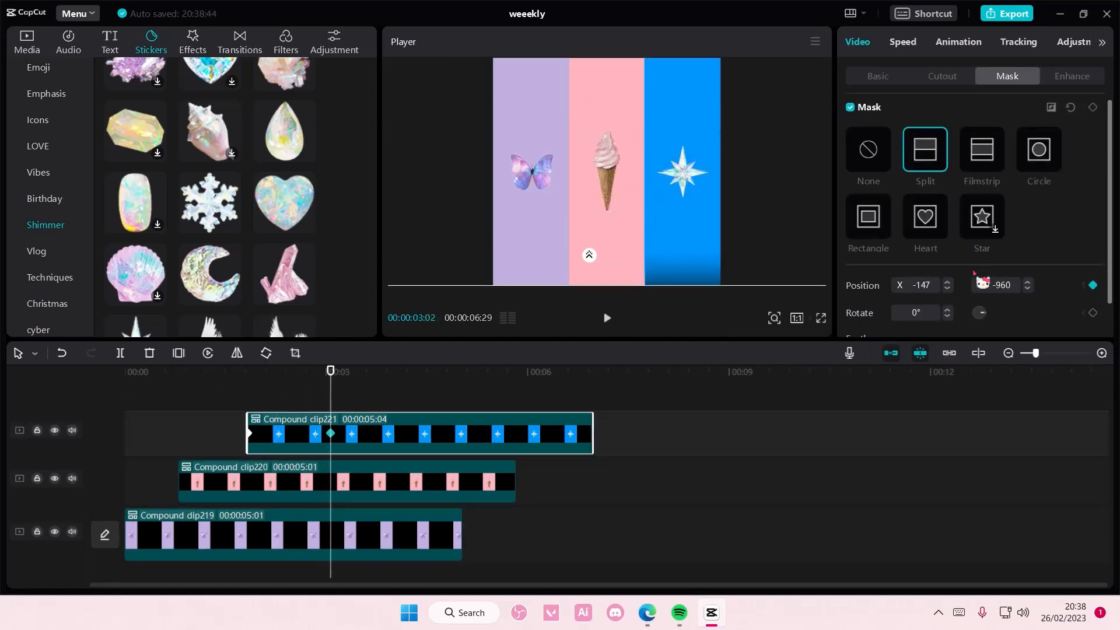
pyautogui.scroll(-1, 934, 280)
pyautogui.moveTo(904, 315); pyautogui.dragTo(789, 321)
# Step: Play the edit from the beginning to check the staggered mask reveals of all three strips
pyautogui.moveTo(271, 385); pyautogui.dragTo(102, 408)
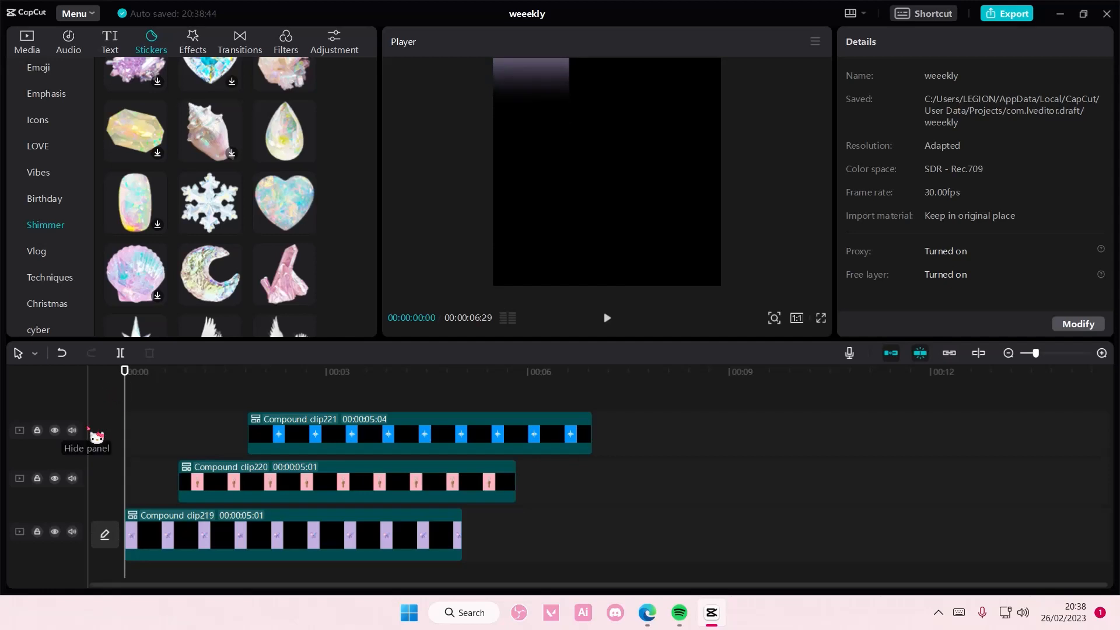
pyautogui.press('space')
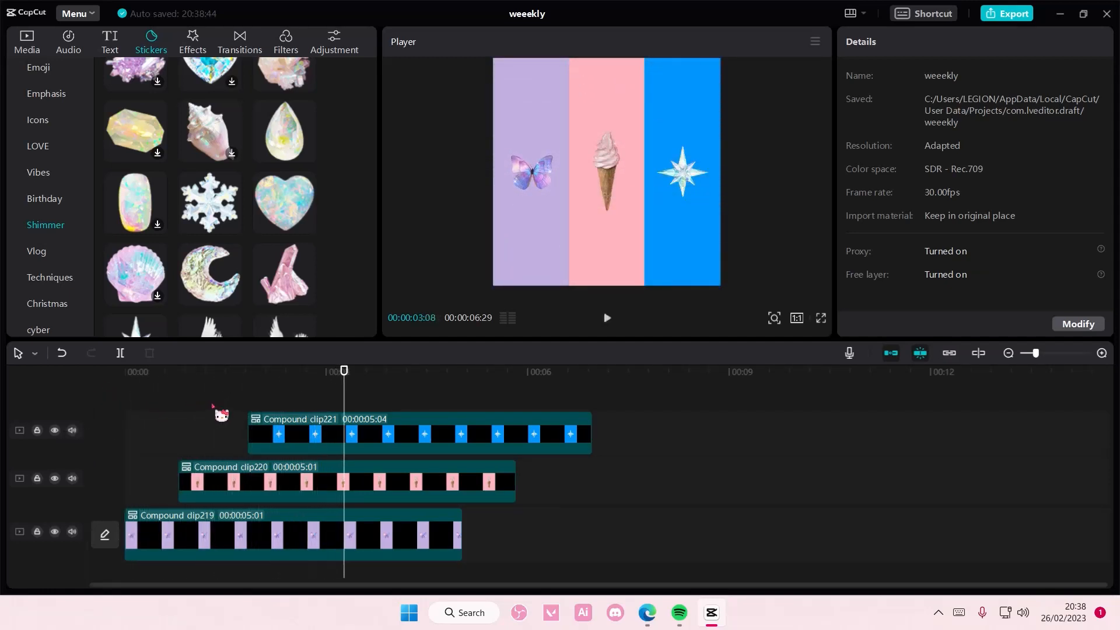
pyautogui.moveTo(175, 373); pyautogui.dragTo(91, 374)
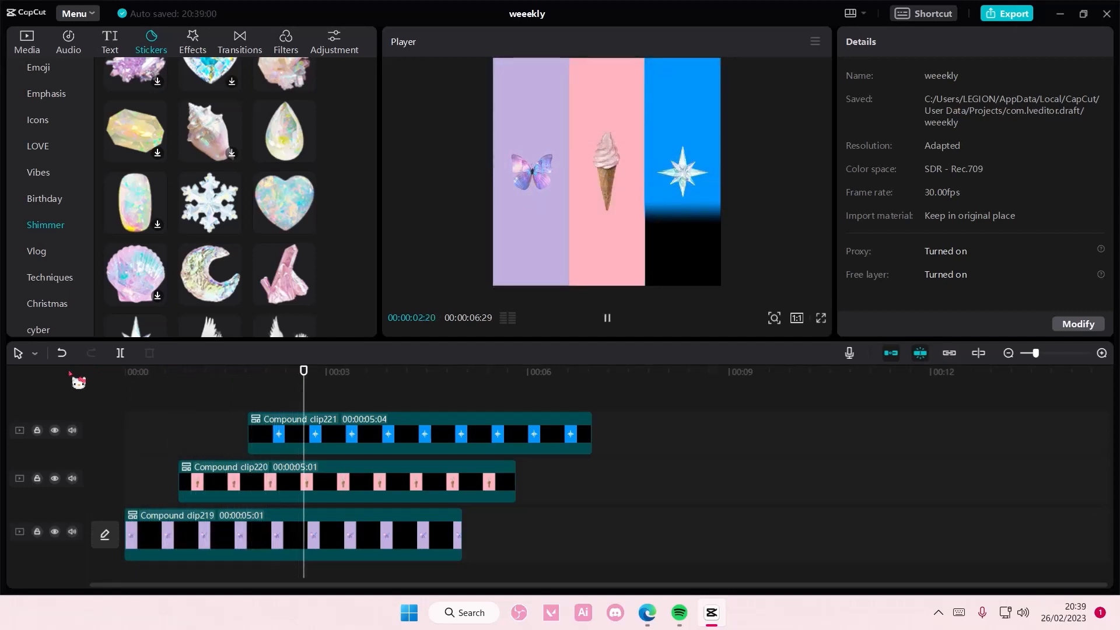
pyautogui.press('space')
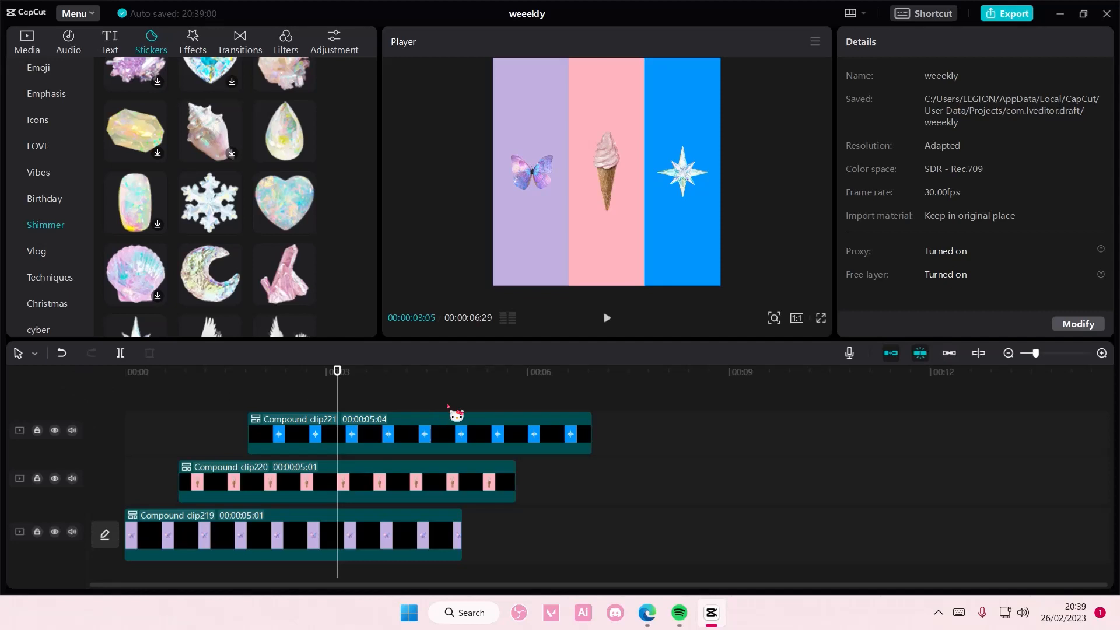